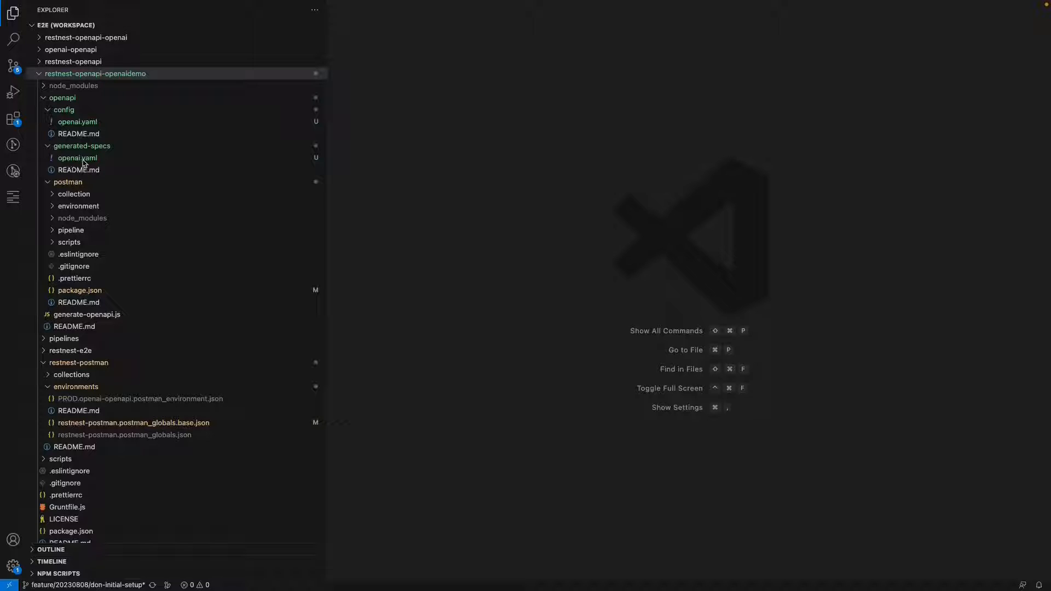
# Open the package.json in the openapi/postman folder to review its scripts
pyautogui.click(77, 290)
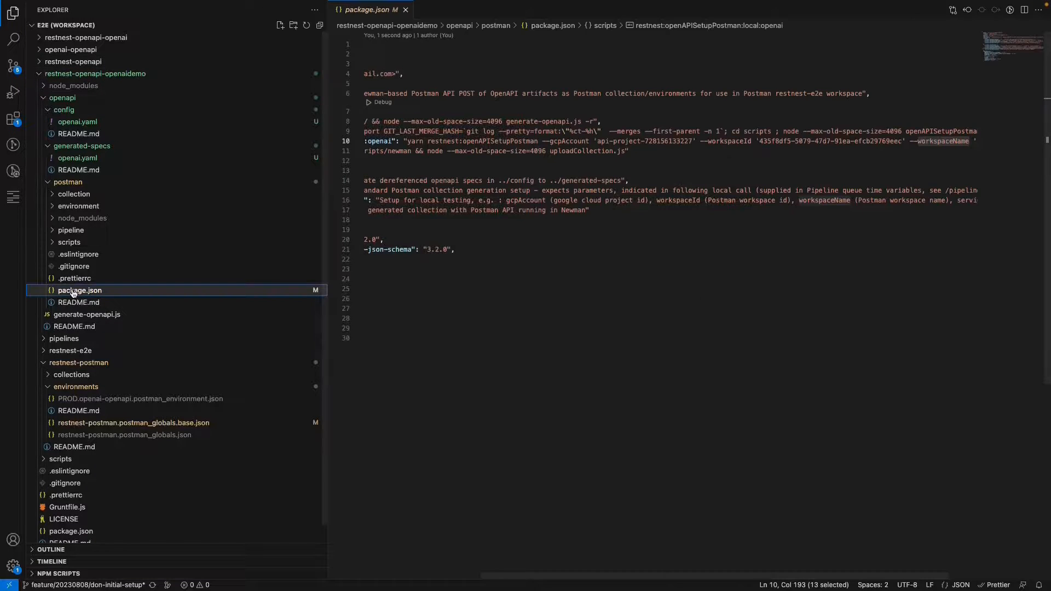
pyautogui.hscroll(-5, 523, 229)
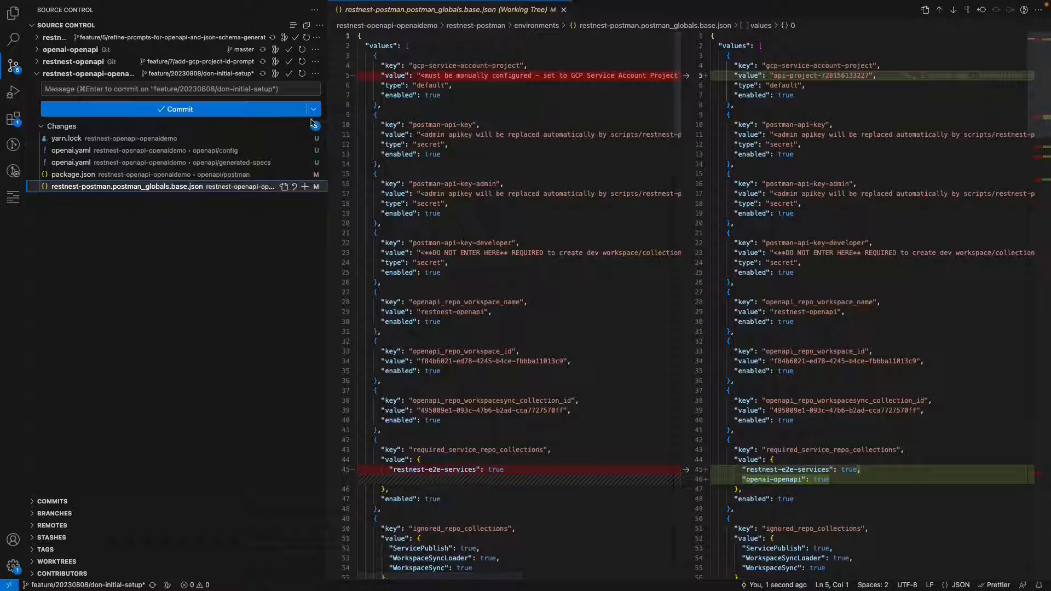
# Stage all changes in restnest-openapi-openaidemo, and commit and push them with the message "initial"
pyautogui.click(305, 126)
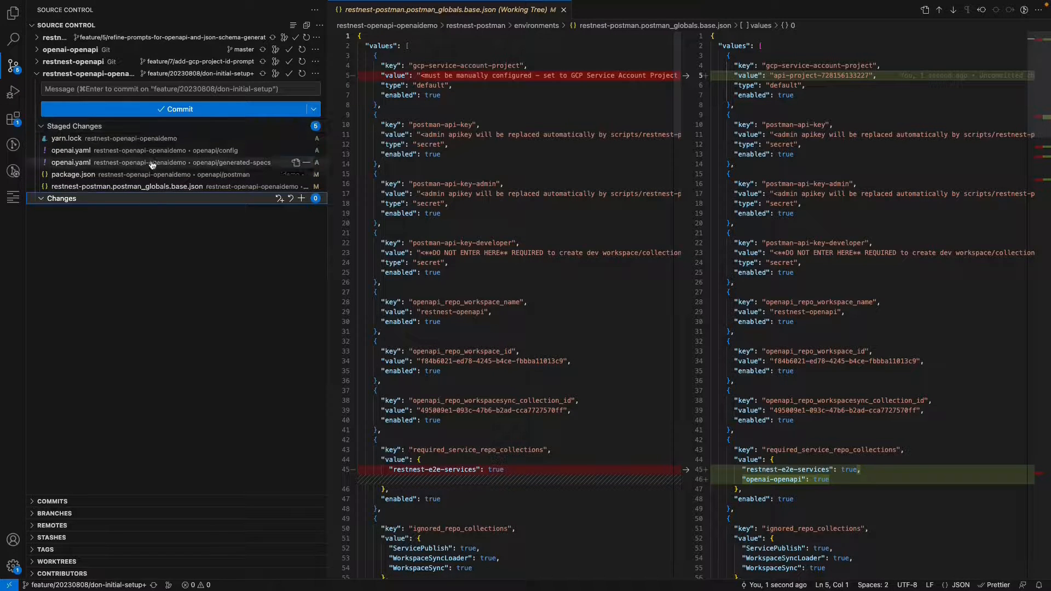
pyautogui.click(184, 90)
pyautogui.write('initial')
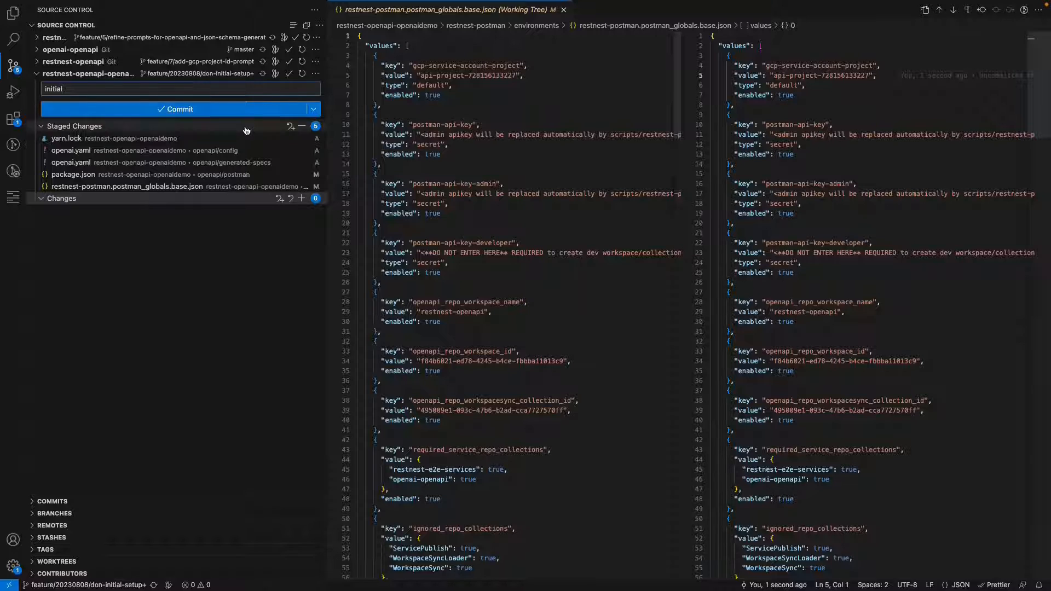
pyautogui.click(313, 109)
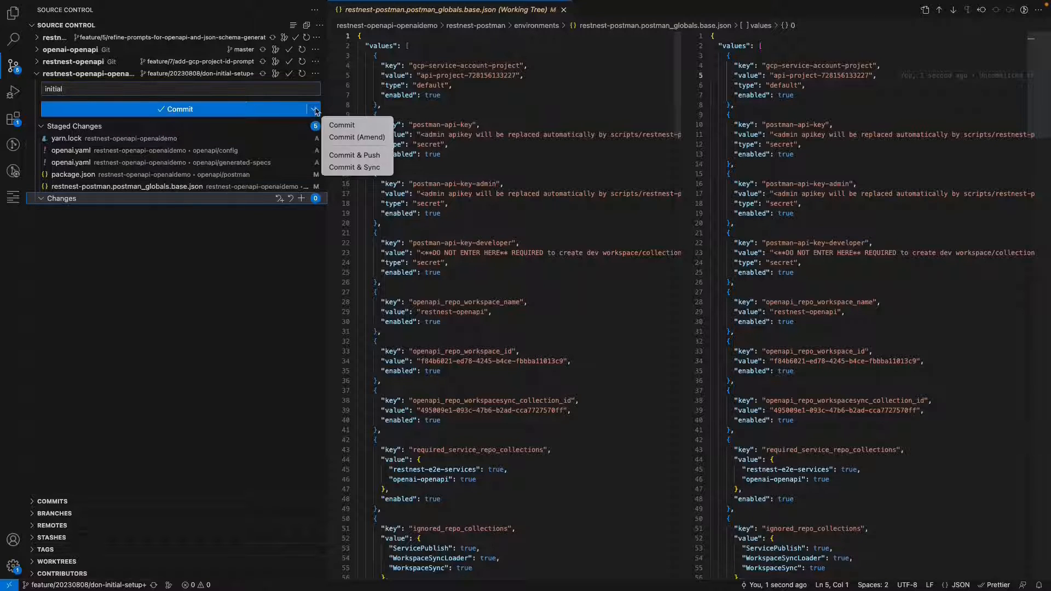
pyautogui.click(359, 156)
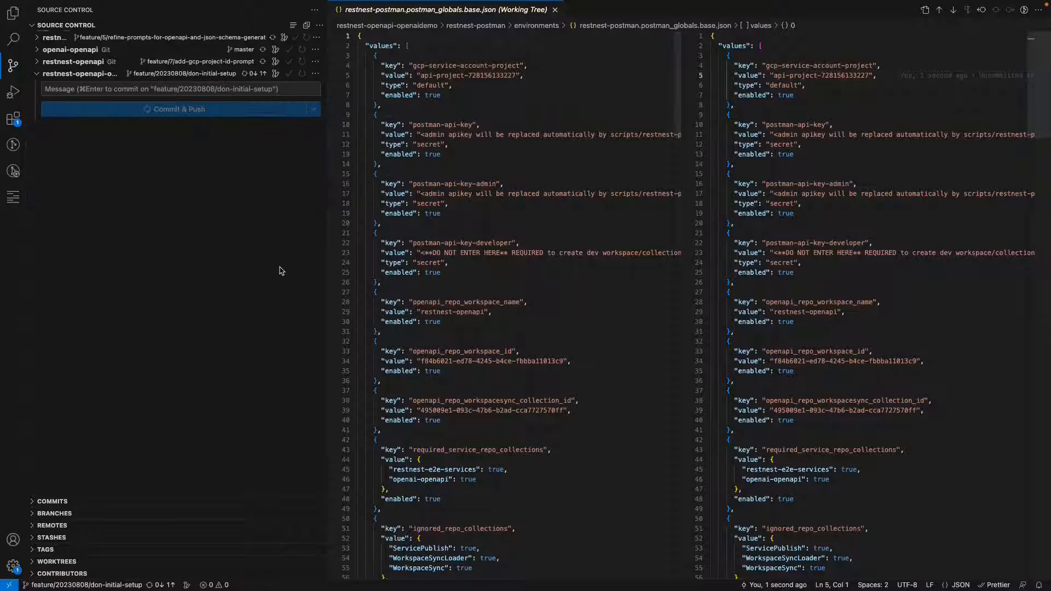
# Run the restnest:startServer npm script of restnest-openapi-openaidemo
pyautogui.click(14, 15)
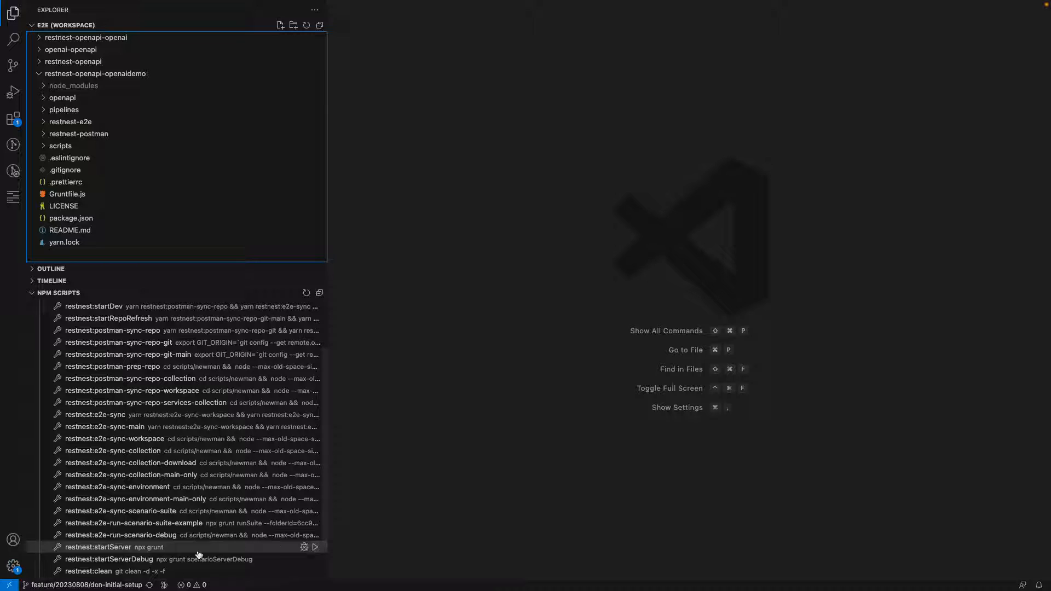
pyautogui.click(316, 548)
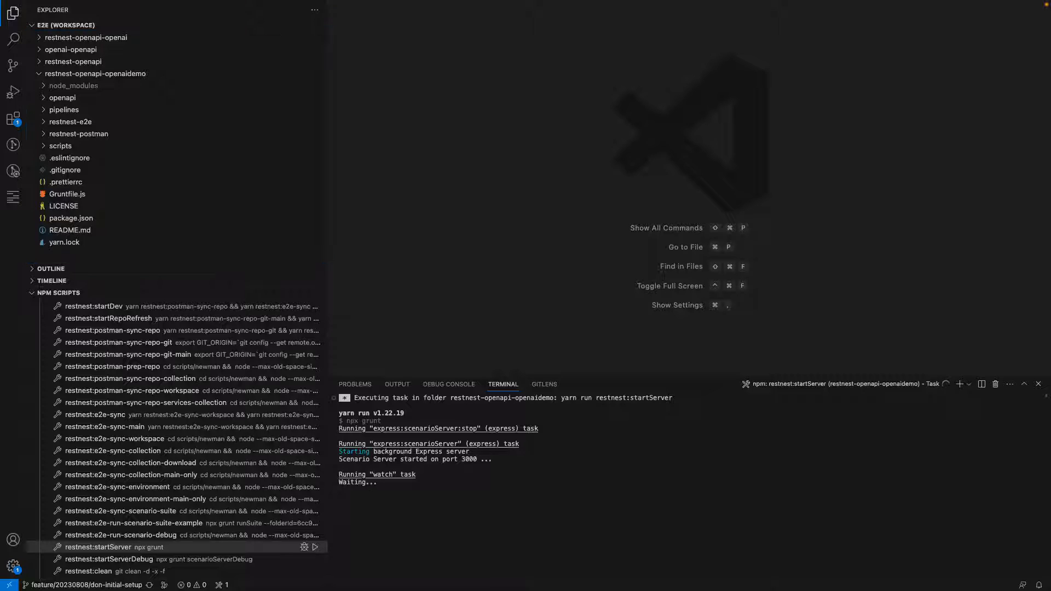
# Switch to Postman, check the Scenarios folder of restnest-e2e, and open the restnest-e2e-openai workspace
pyautogui.hotkey('ctrl', 'Right')
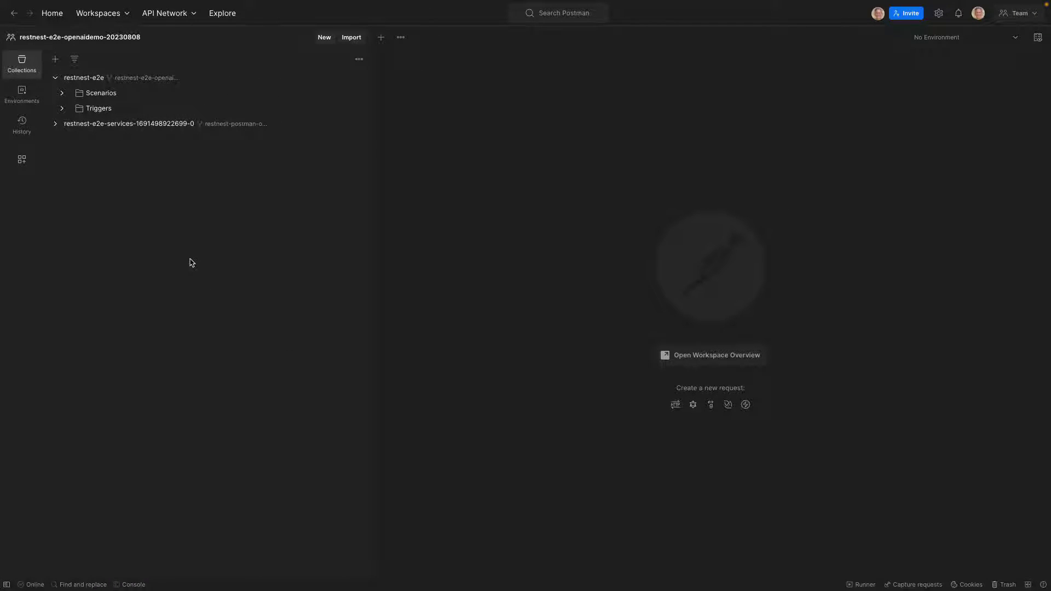
pyautogui.click(62, 93)
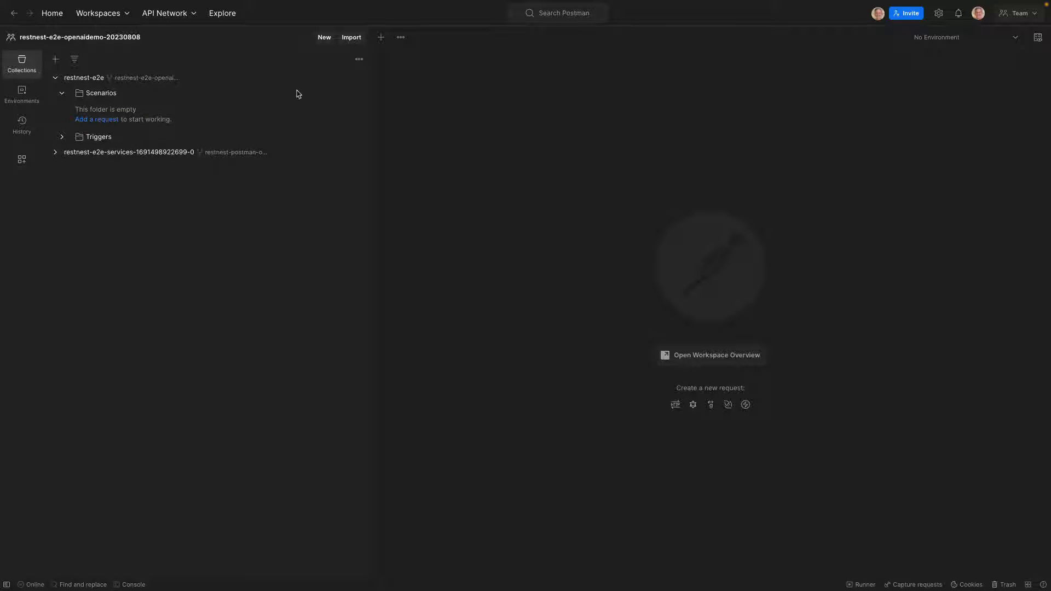
pyautogui.click(107, 20)
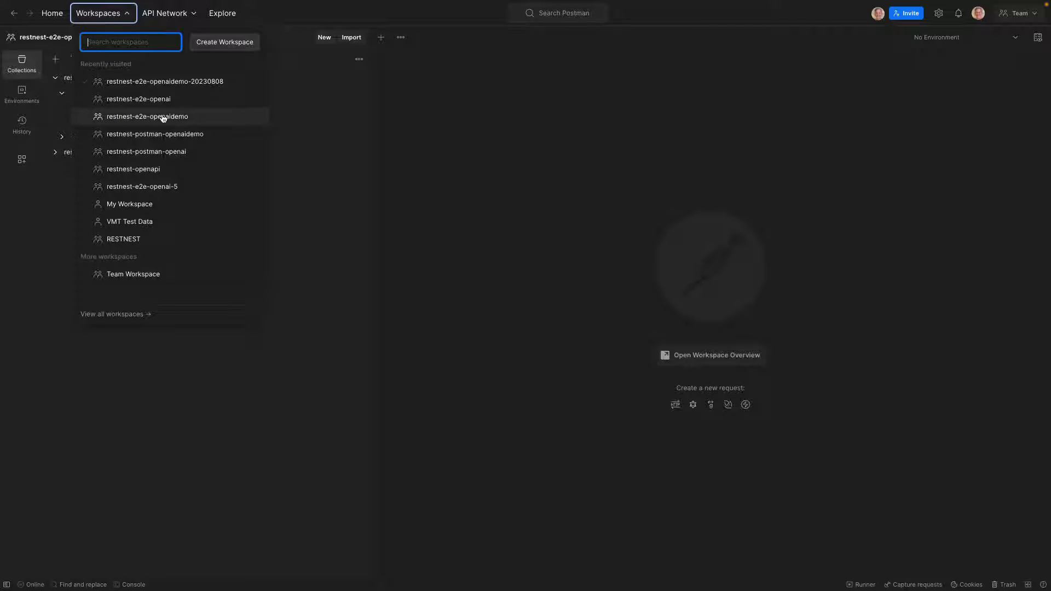
pyautogui.click(163, 99)
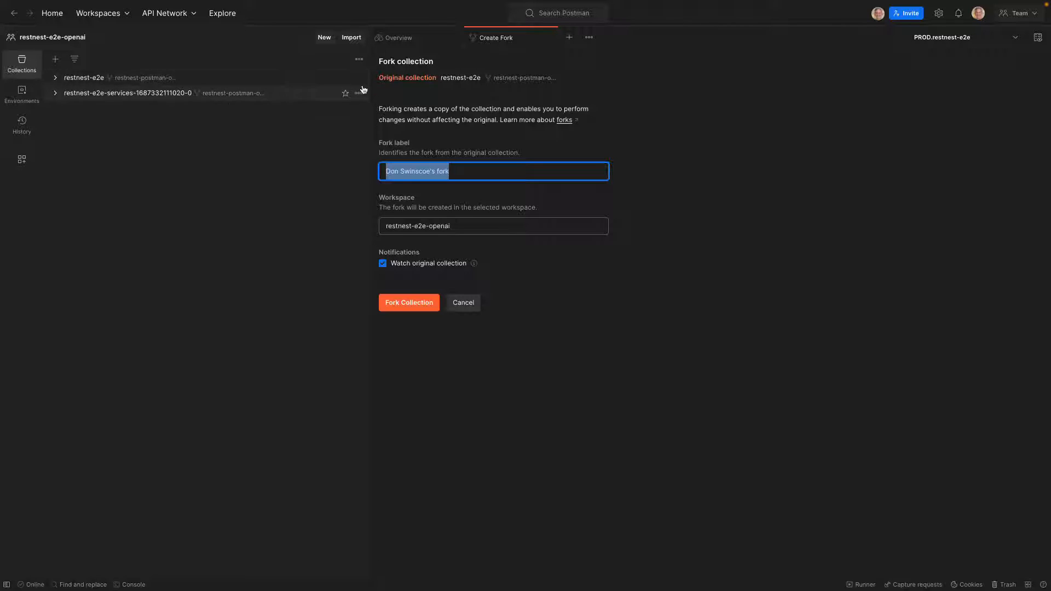
# Fork the restnest-e2e collection into the restnest-e2e-openaidemo-20230808 workspace with the fork label restnest-e2e-openai
pyautogui.click(476, 174)
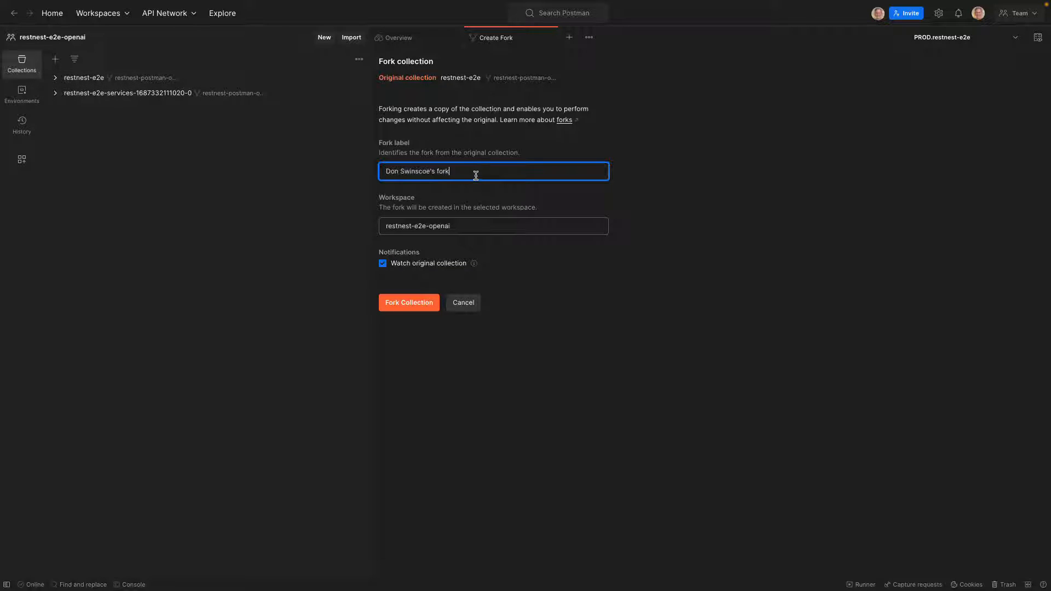
pyautogui.press('BackSpace')
pyautogui.press('BackSpace')
pyautogui.press('BackSpace')
pyautogui.press('BackSpace')
pyautogui.press('BackSpace')
pyautogui.press('BackSpace')
pyautogui.press('BackSpace')
pyautogui.press('BackSpace')
pyautogui.press('BackSpace')
pyautogui.press('BackSpace')
pyautogui.press('BackSpace')
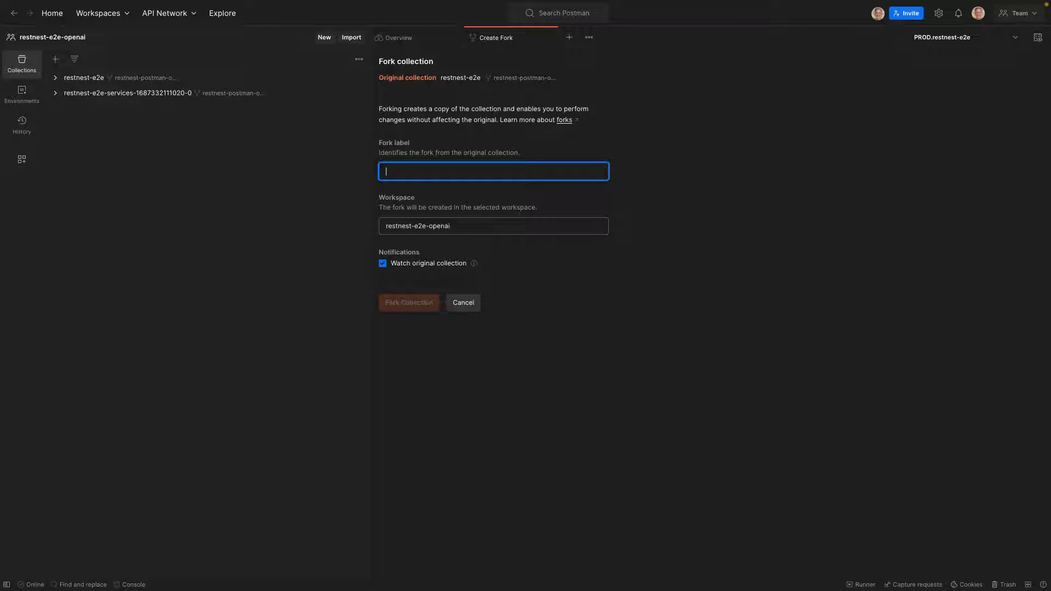
pyautogui.write('restnest-e2e-opanai')
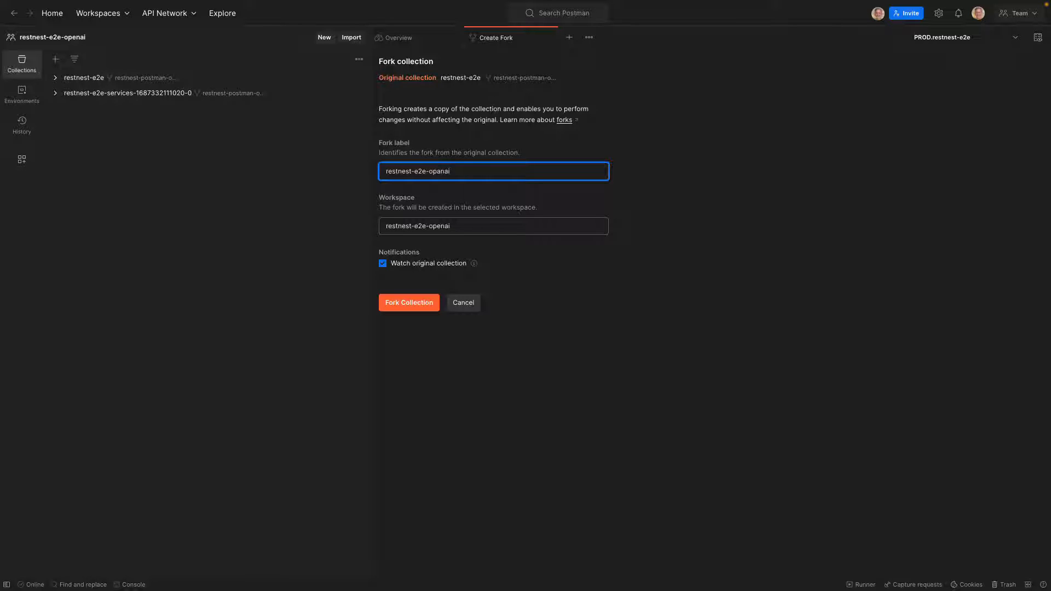
pyautogui.click(469, 225)
pyautogui.write('d')
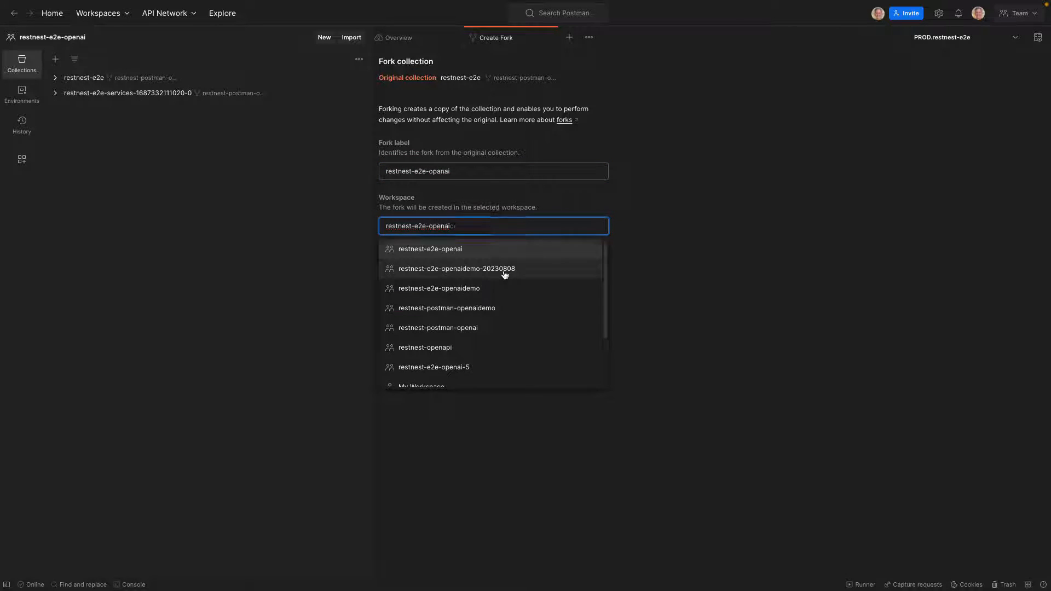
pyautogui.click(504, 269)
pyautogui.click(441, 171)
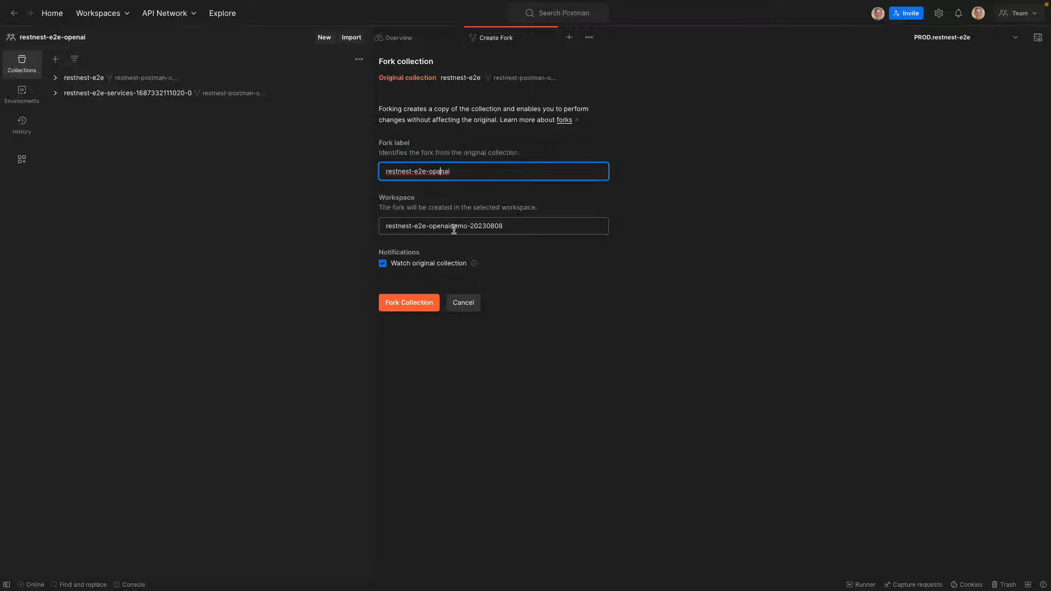
pyautogui.press('BackSpace')
pyautogui.write('e')
pyautogui.click(412, 303)
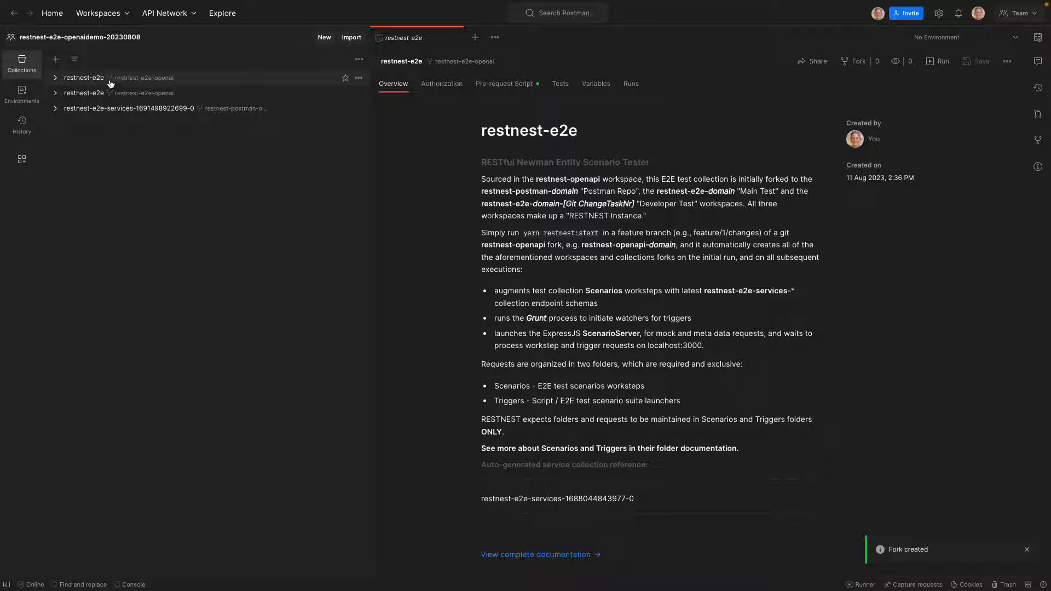
# Rename the newly forked restnest-e2e collection to restnest-e2e-openai
pyautogui.rightClick(95, 82)
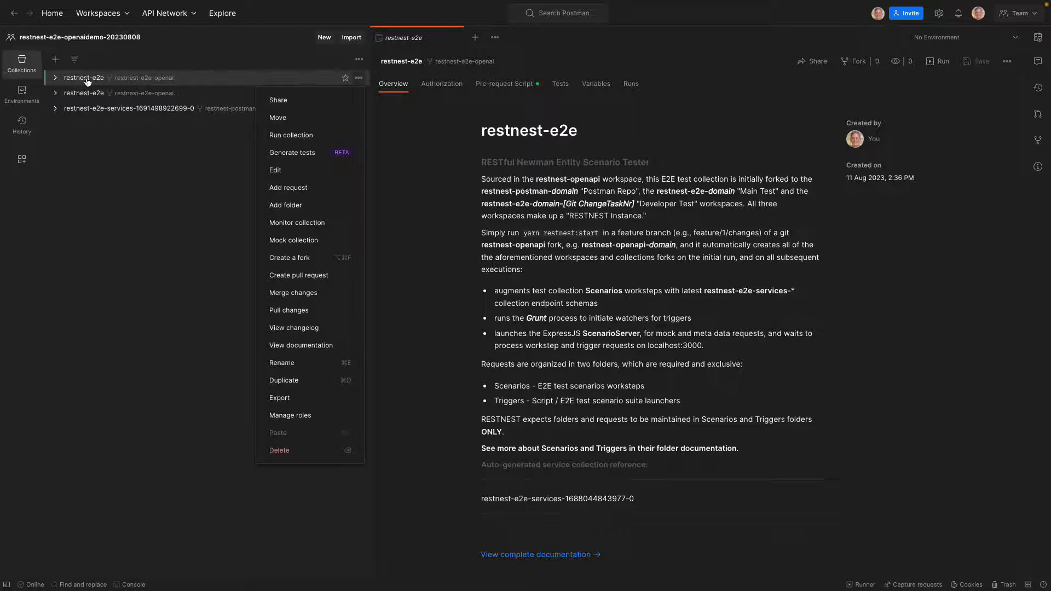
pyautogui.click(300, 362)
pyautogui.click(131, 76)
pyautogui.write('-opena')
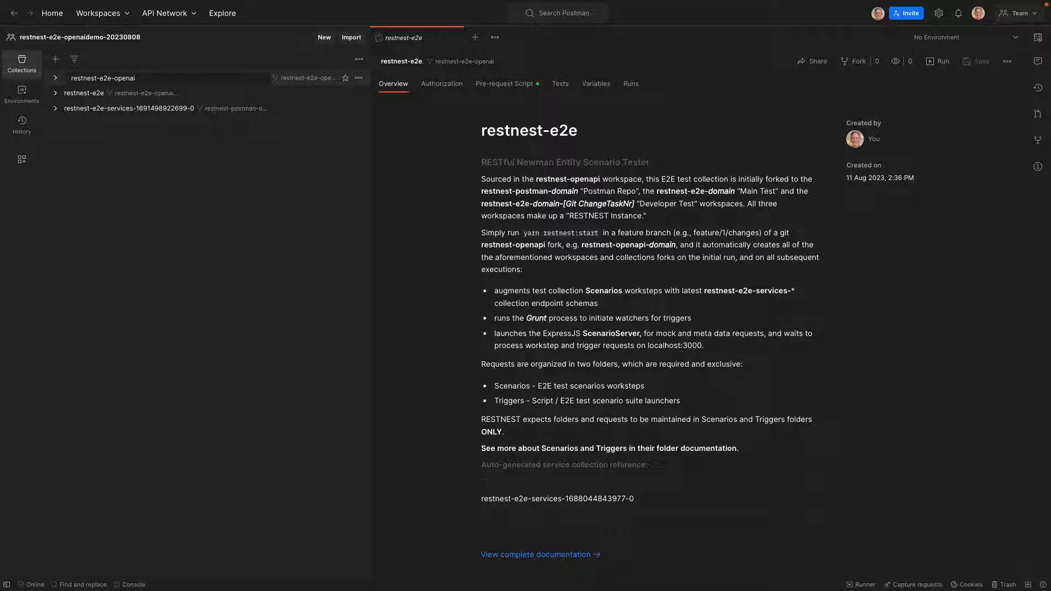
pyautogui.write('i')
pyautogui.press('Return')
# Expand the Scenarios folder of restnest-e2e-openai and the openai-openapi folder of the services collection to examine their contents
pyautogui.click(57, 96)
pyautogui.click(61, 109)
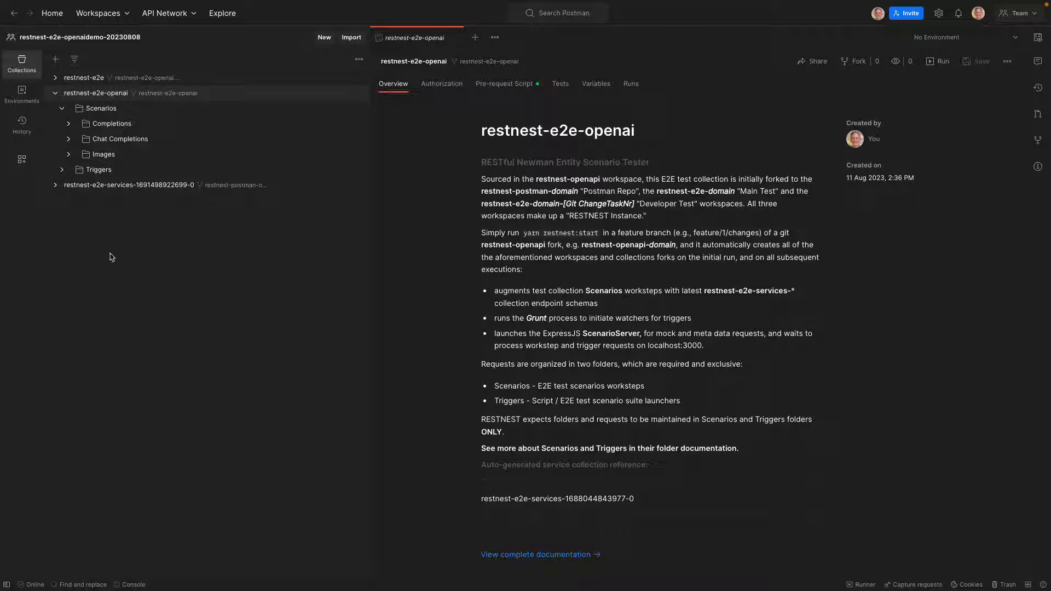
pyautogui.click(55, 185)
pyautogui.click(62, 215)
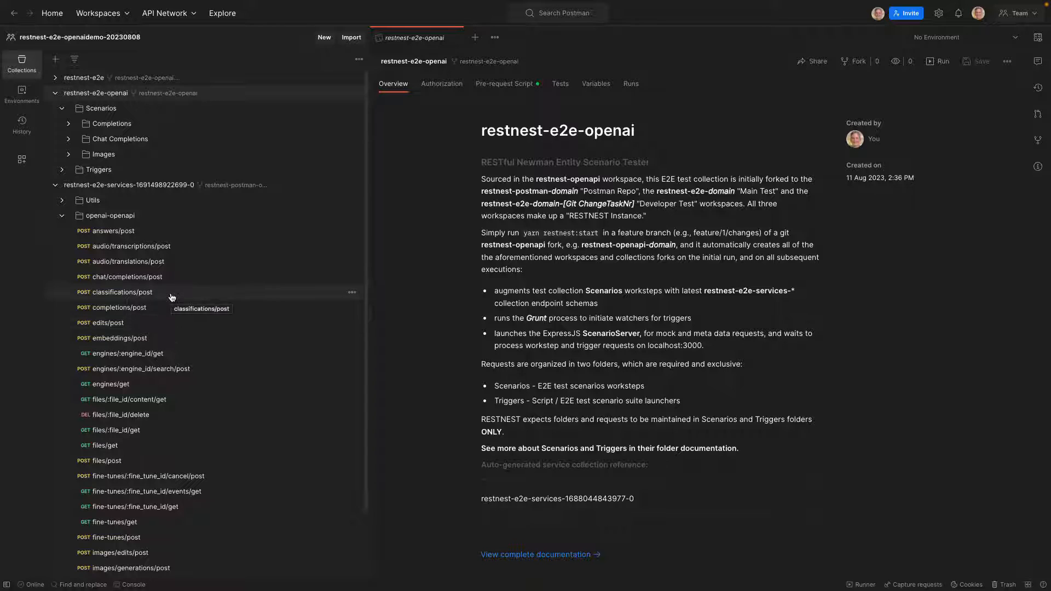
# Activate the PROD.restnest-e2e environment and examine its variables, including the openai-openapi base URL and API key entries
pyautogui.click(1015, 37)
pyautogui.click(967, 88)
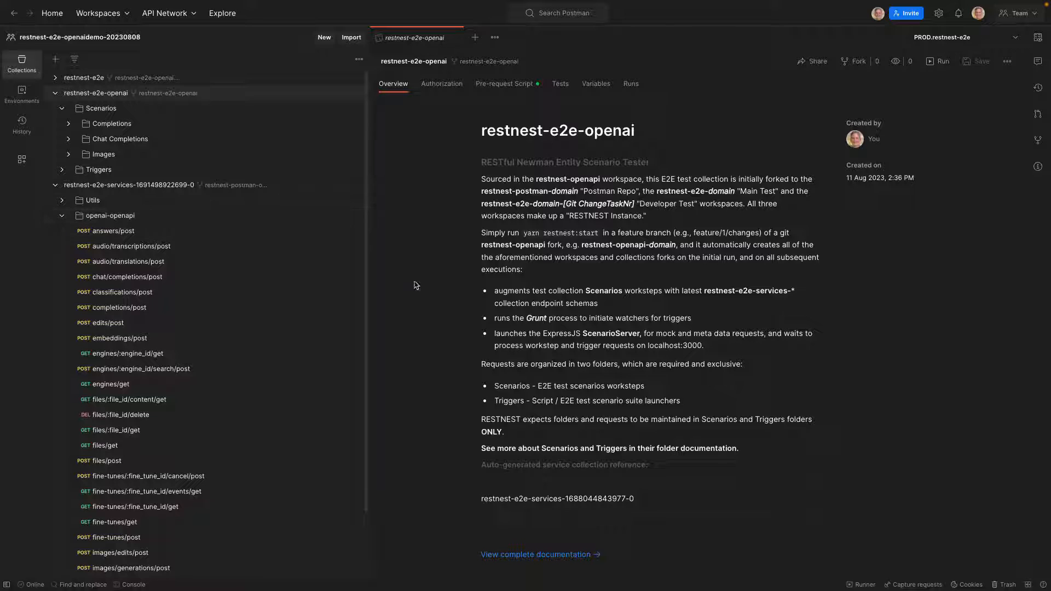
pyautogui.click(1042, 42)
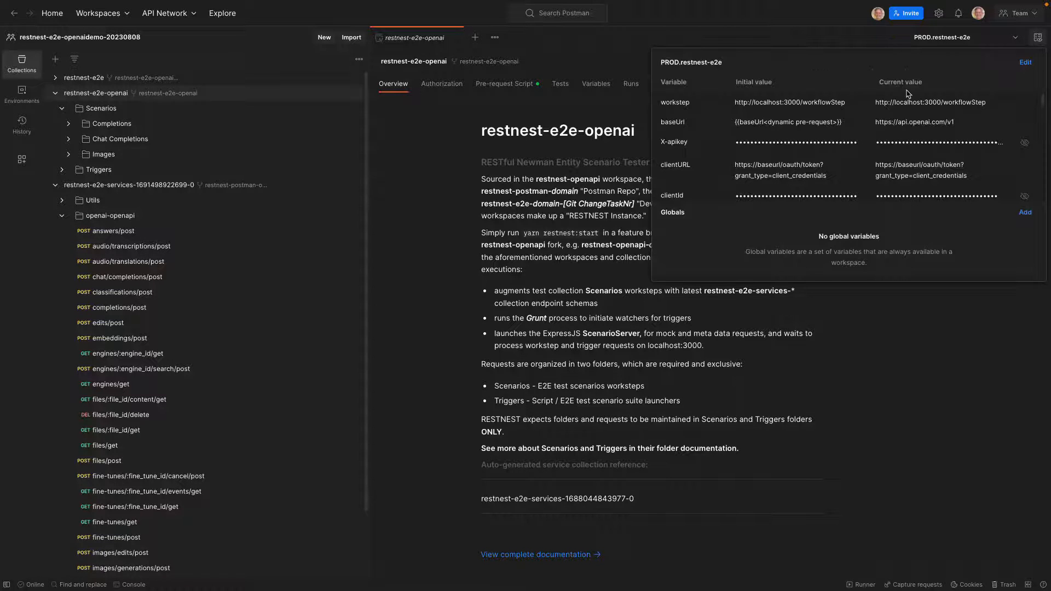
pyautogui.scroll(-1, 831, 125)
pyautogui.scroll(-3, 830, 129)
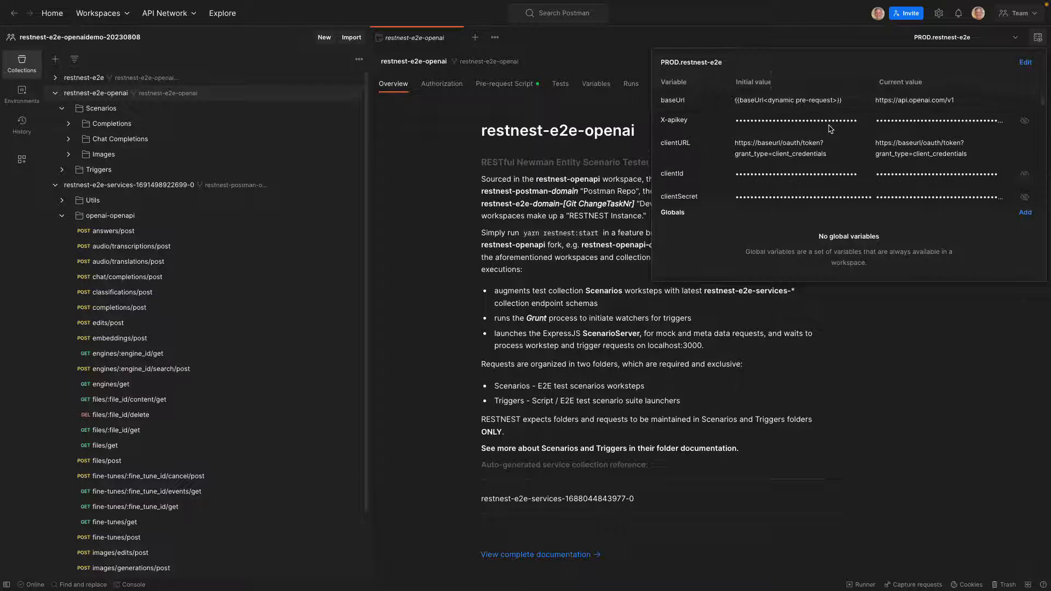
pyautogui.scroll(4, 827, 118)
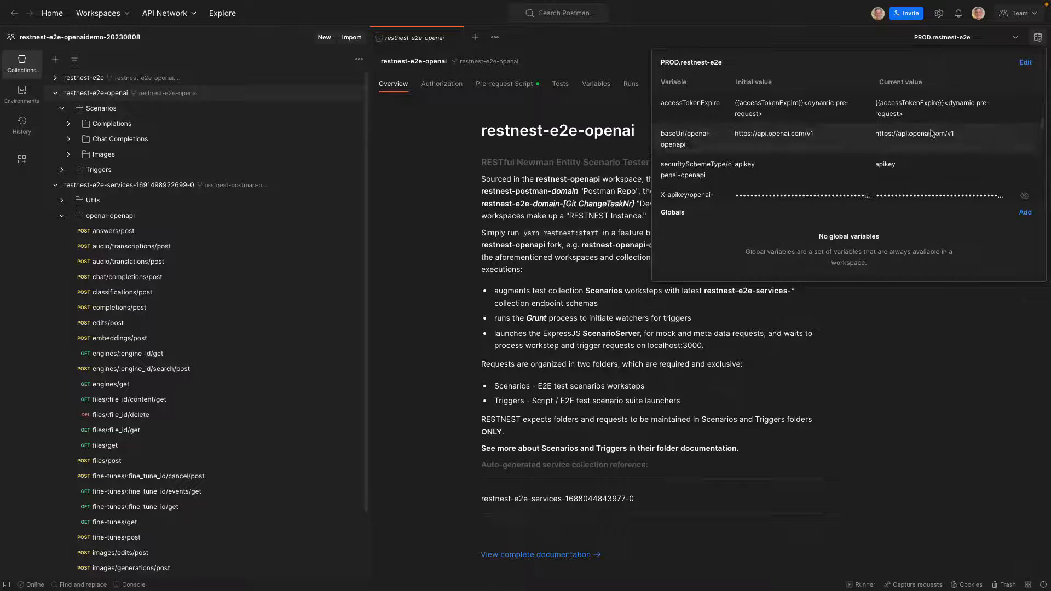
pyautogui.scroll(-3, 876, 142)
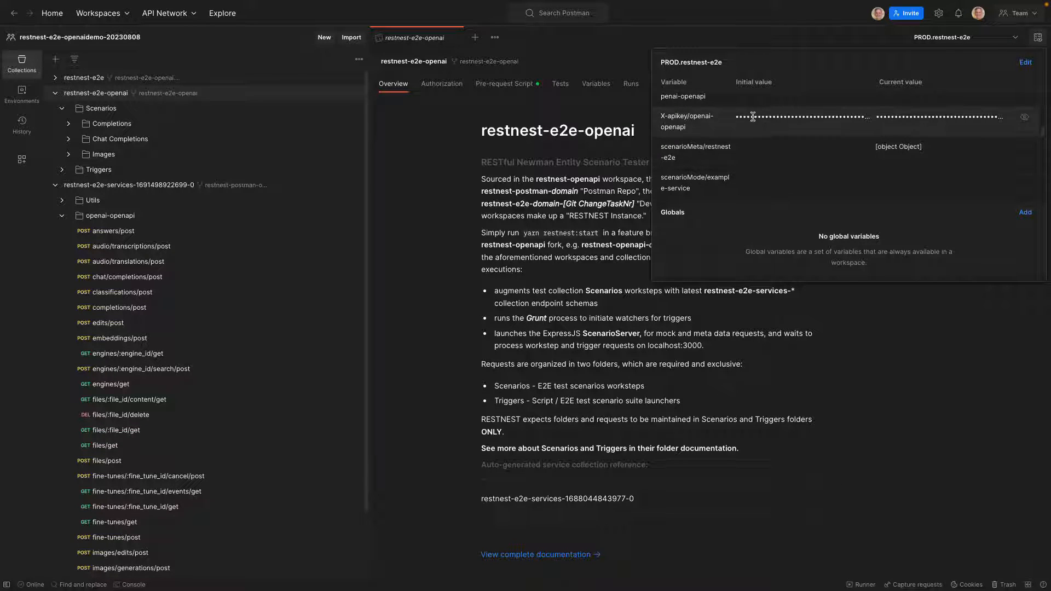
pyautogui.click(787, 9)
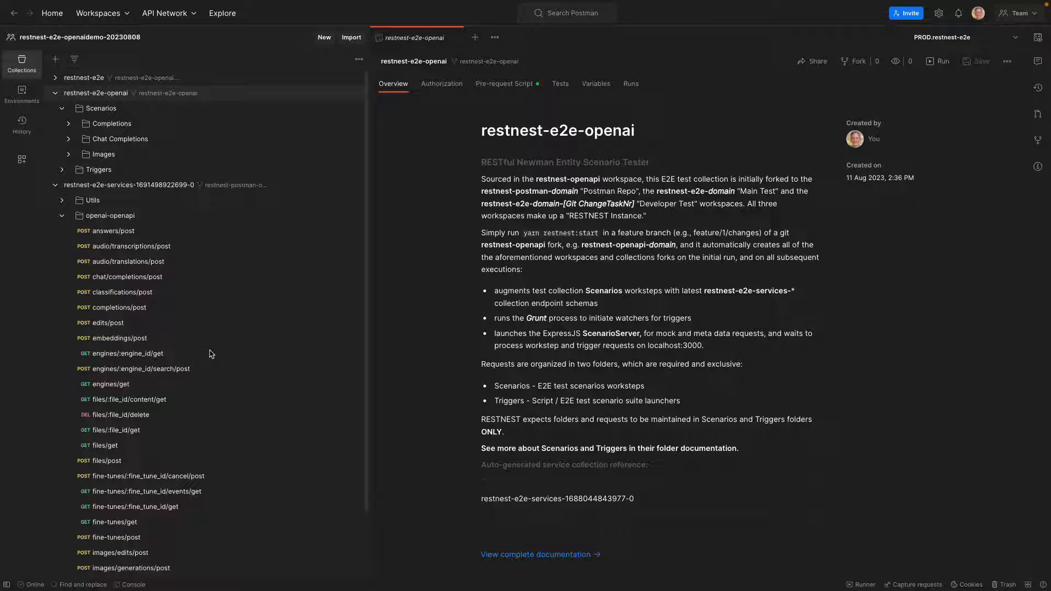
# Open the engines/get request in the openai-openapi folder and send it
pyautogui.click(112, 387)
pyautogui.click(982, 93)
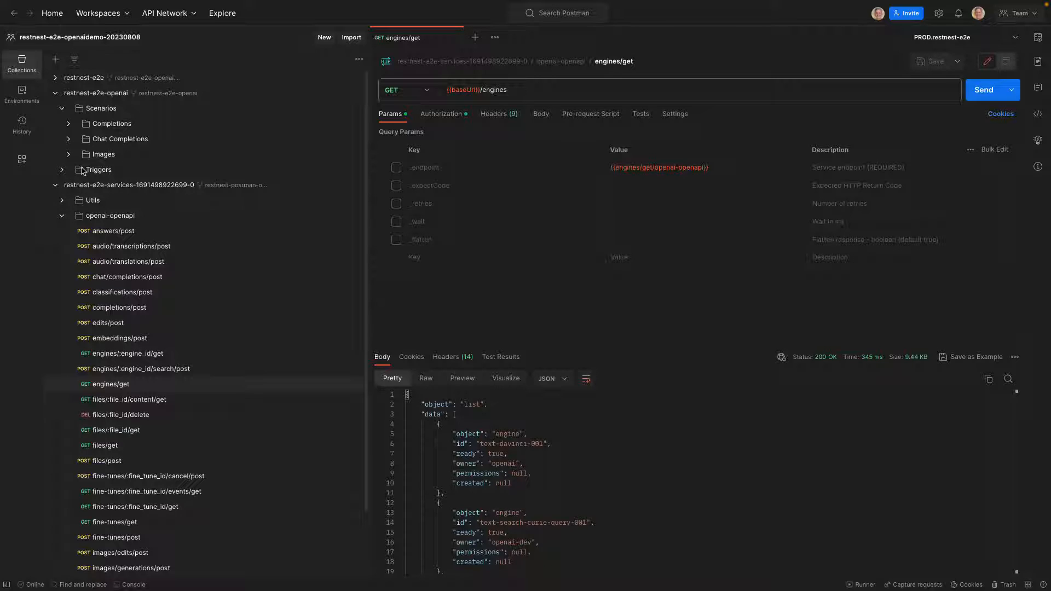
# Expand the Completions scenarios of restnest-e2e-openai and open the Suggestion Prompts folder
pyautogui.click(71, 125)
pyautogui.click(80, 140)
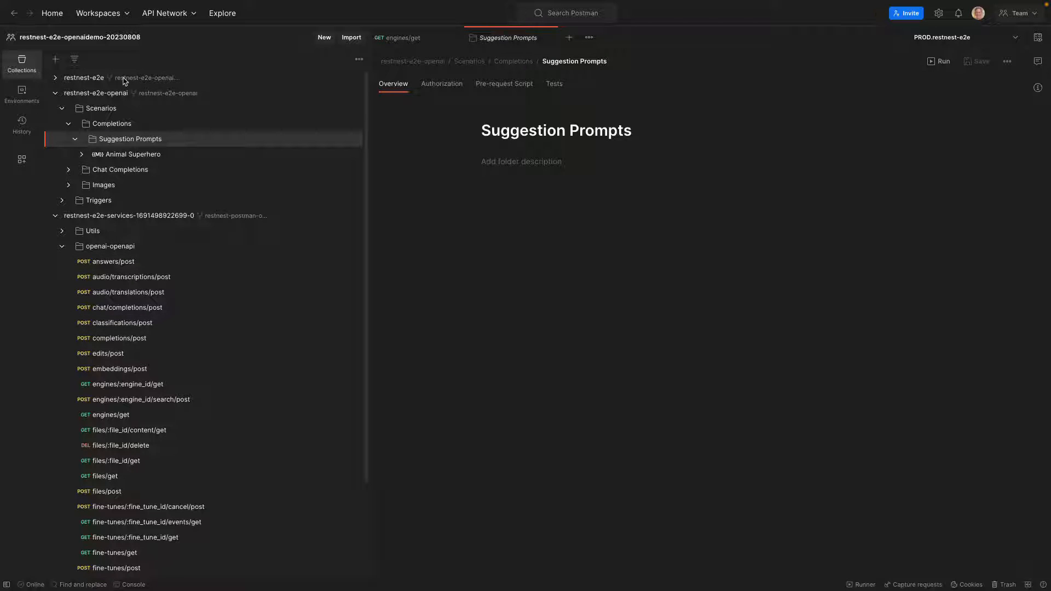
# Add a folder named Completions to the Scenarios folder of the restnest-e2e collection
pyautogui.click(55, 78)
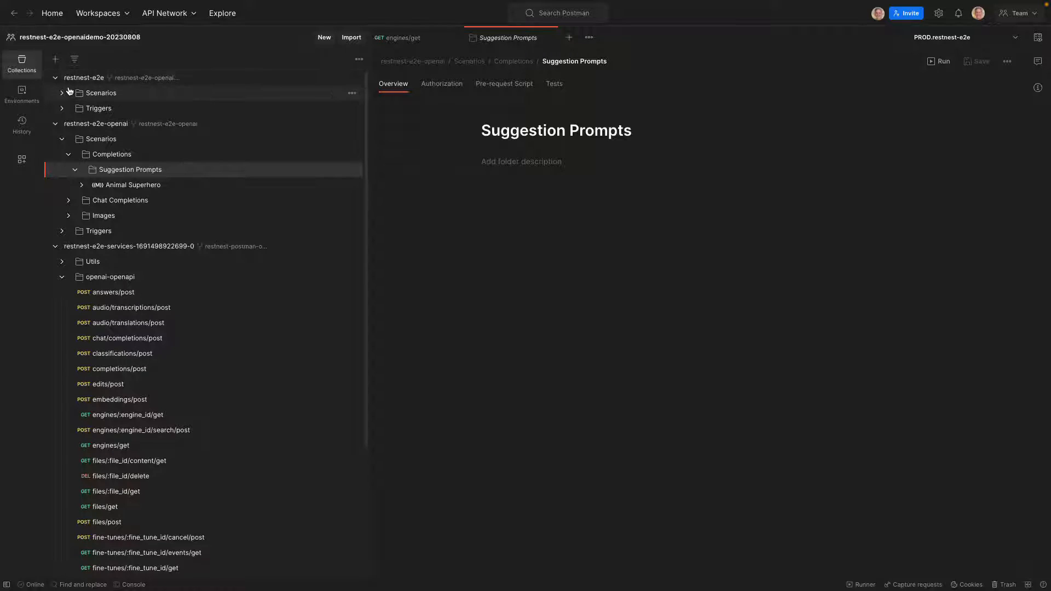
pyautogui.click(62, 93)
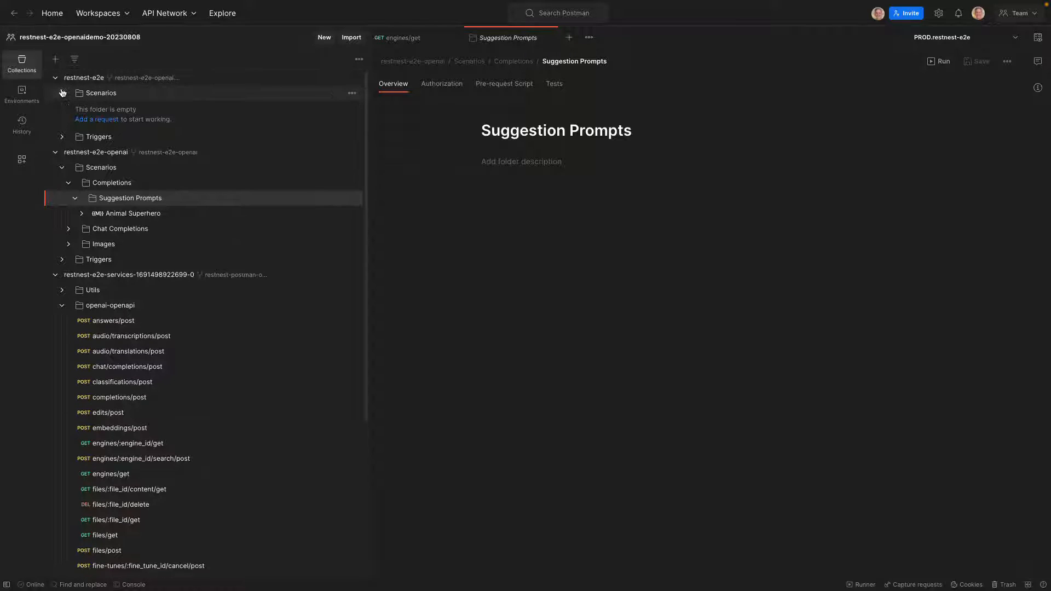
pyautogui.click(143, 96)
pyautogui.click(351, 93)
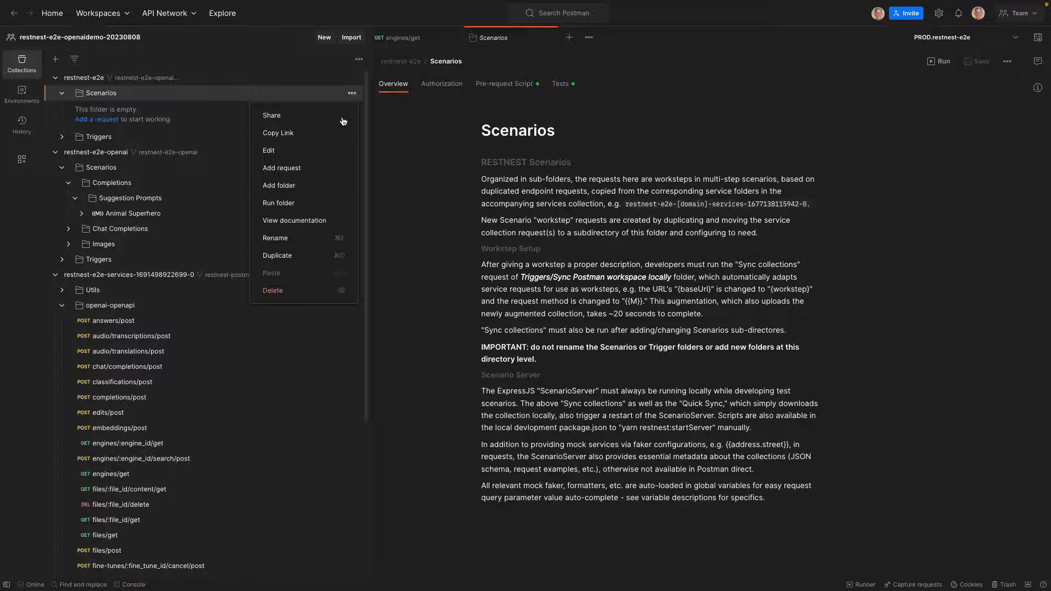
pyautogui.click(295, 186)
pyautogui.write('C')
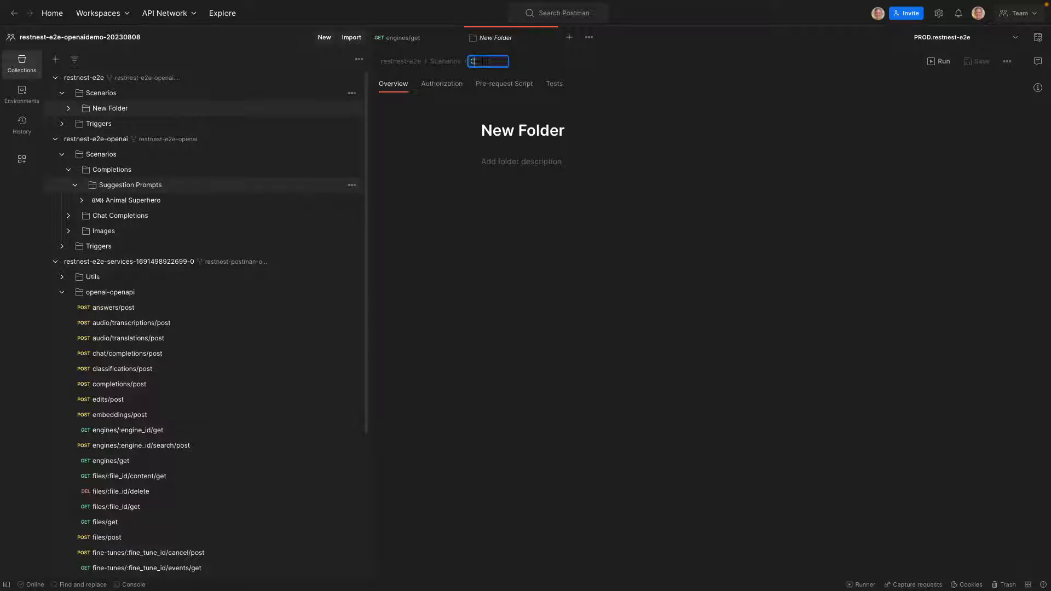
pyautogui.write('ompletions')
pyautogui.press('Return')
# Add a folder named Suggestion Prompts inside the Completions folder of the restnest-e2e collection
pyautogui.click(352, 108)
pyautogui.click(292, 206)
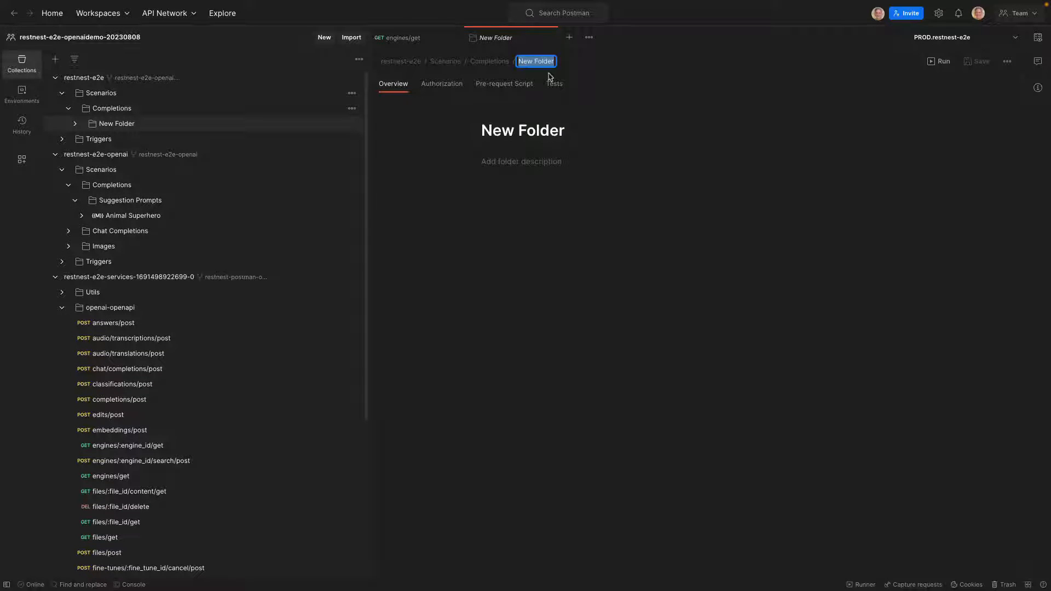
pyautogui.write('Suggestion Prompts')
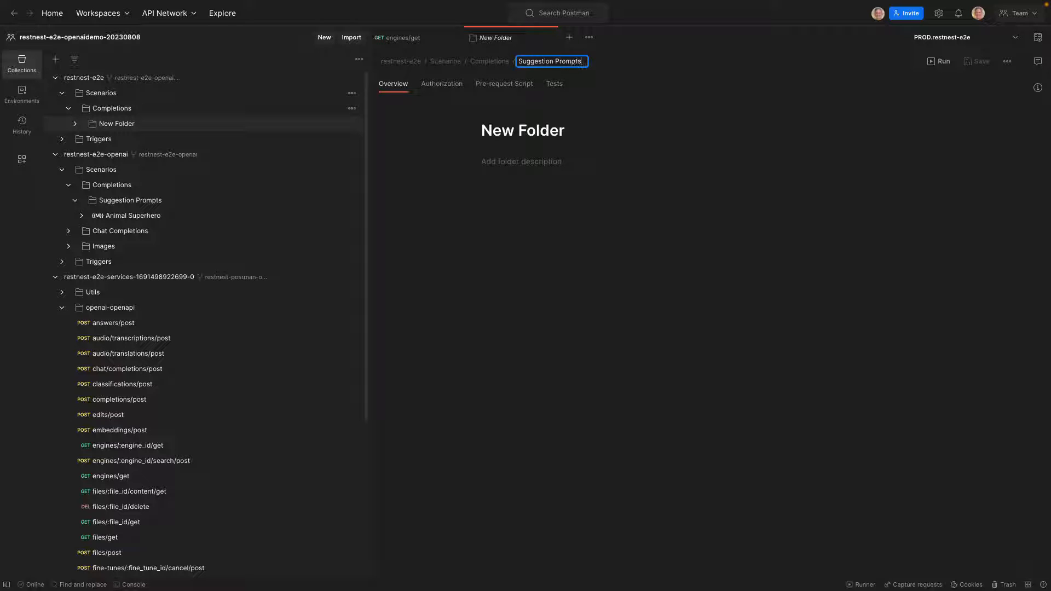
pyautogui.press('Return')
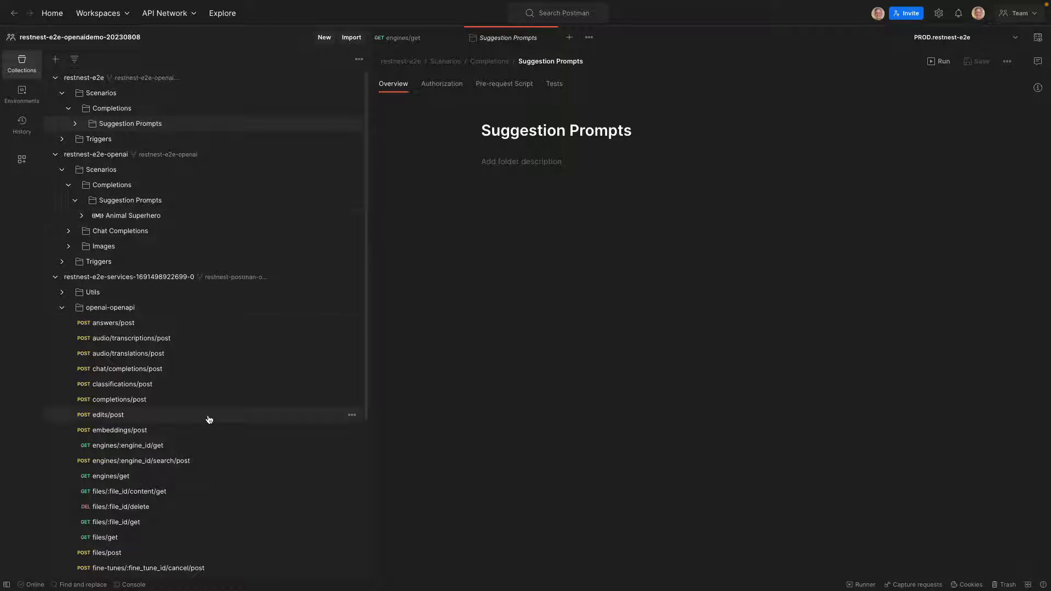
# Check the example Animal Superhero request's endpoint, duplicate the completions/post service request and move the copy into restnest-e2e's Suggestion Prompts folder
pyautogui.click(126, 217)
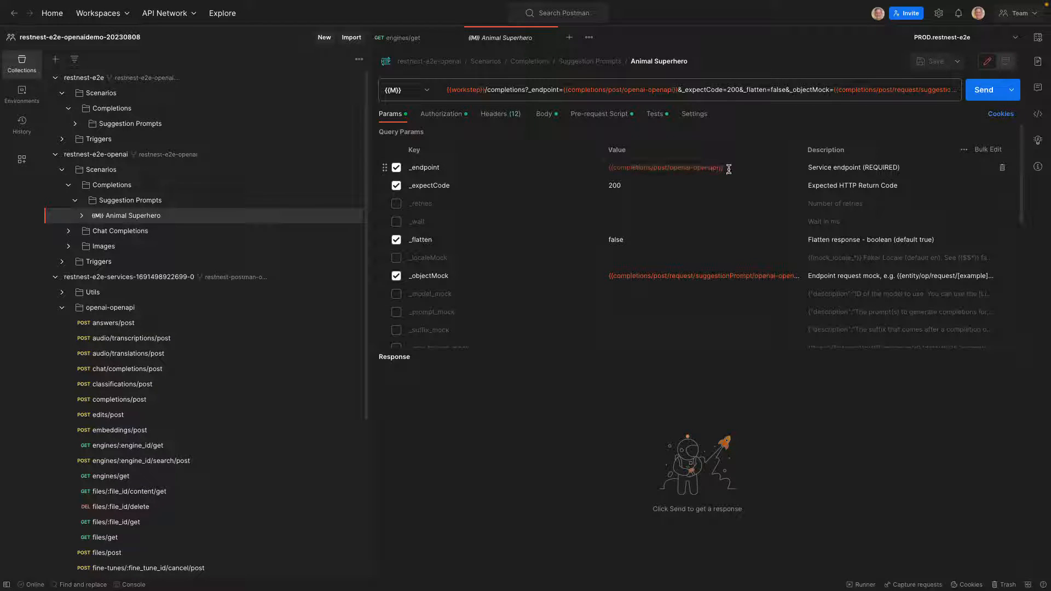
pyautogui.moveTo(659, 168)
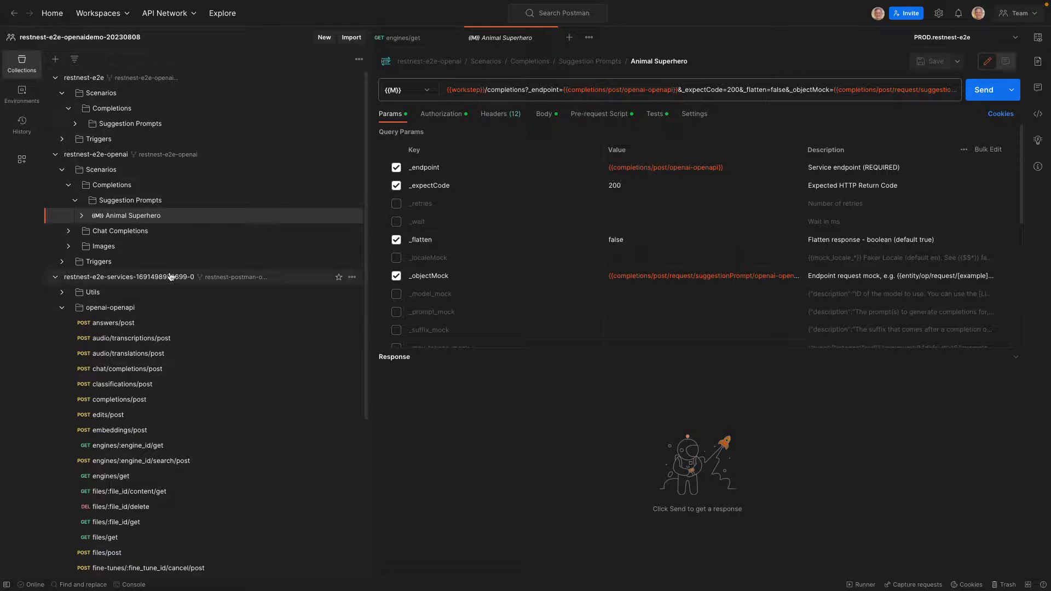
pyautogui.click(102, 401)
pyautogui.click(351, 400)
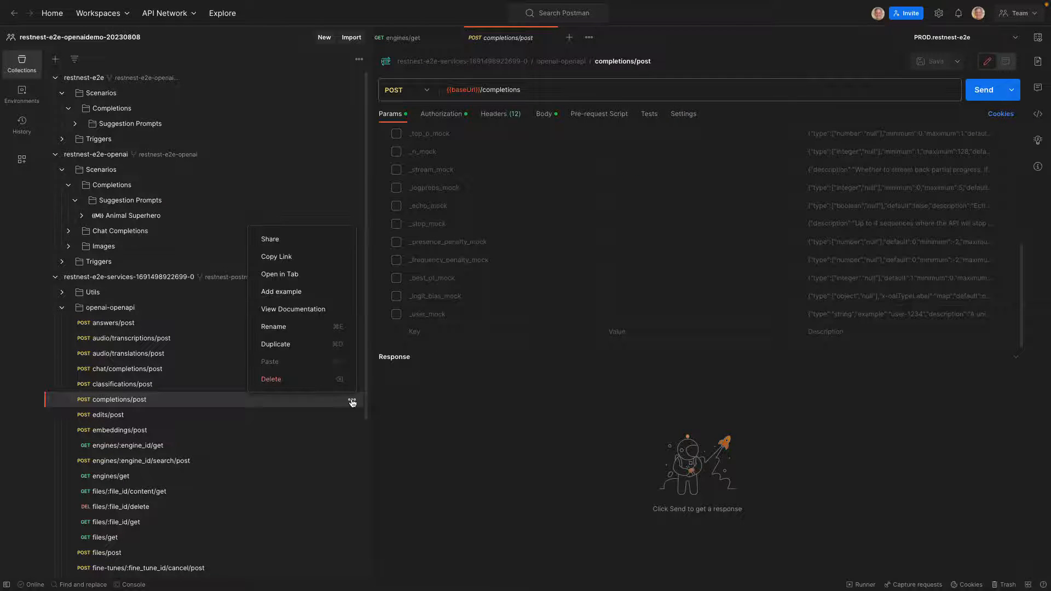
pyautogui.click(287, 344)
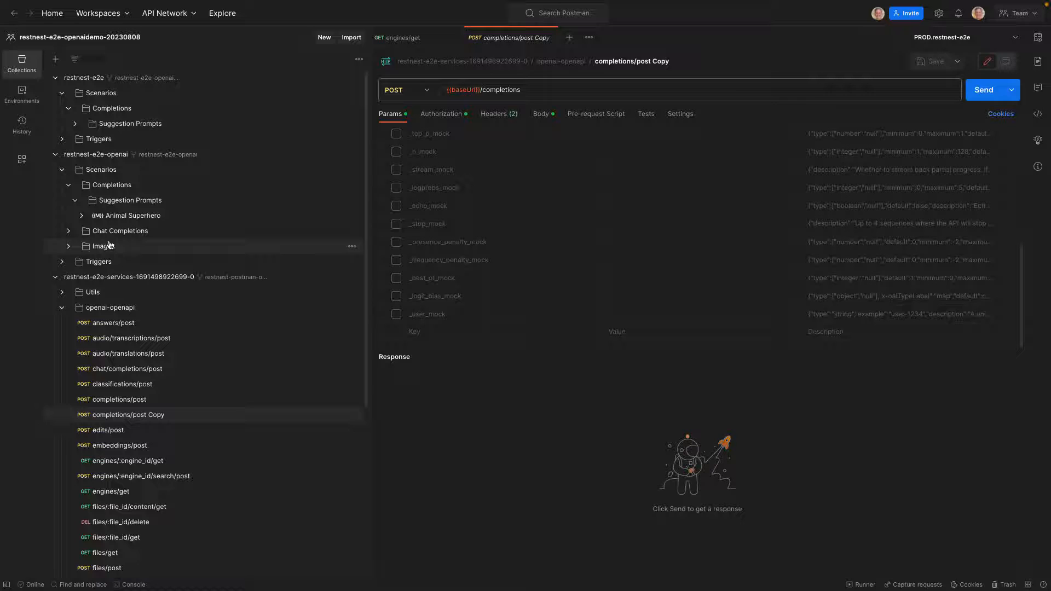
pyautogui.moveTo(125, 416); pyautogui.dragTo(140, 129)
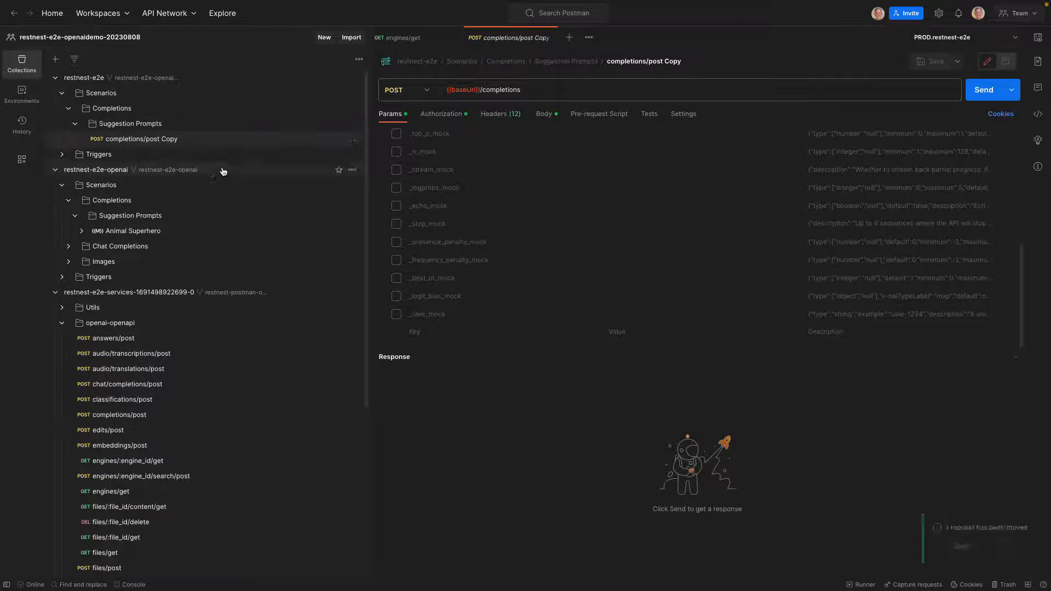
# Rename the copied completions/post request in Suggestion Prompts as Animal Superhero
pyautogui.click(146, 141)
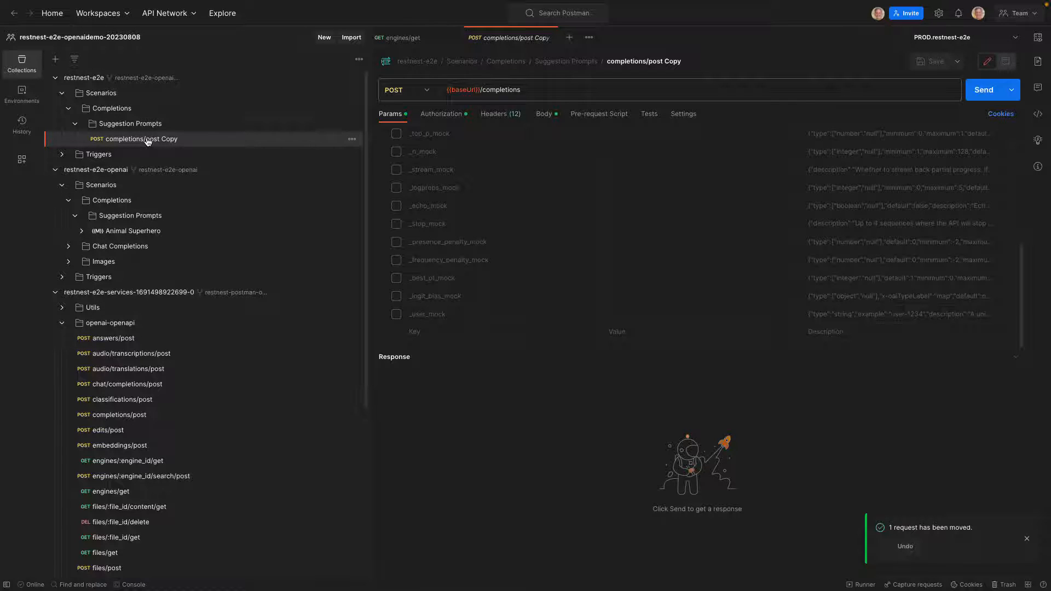
pyautogui.click(651, 62)
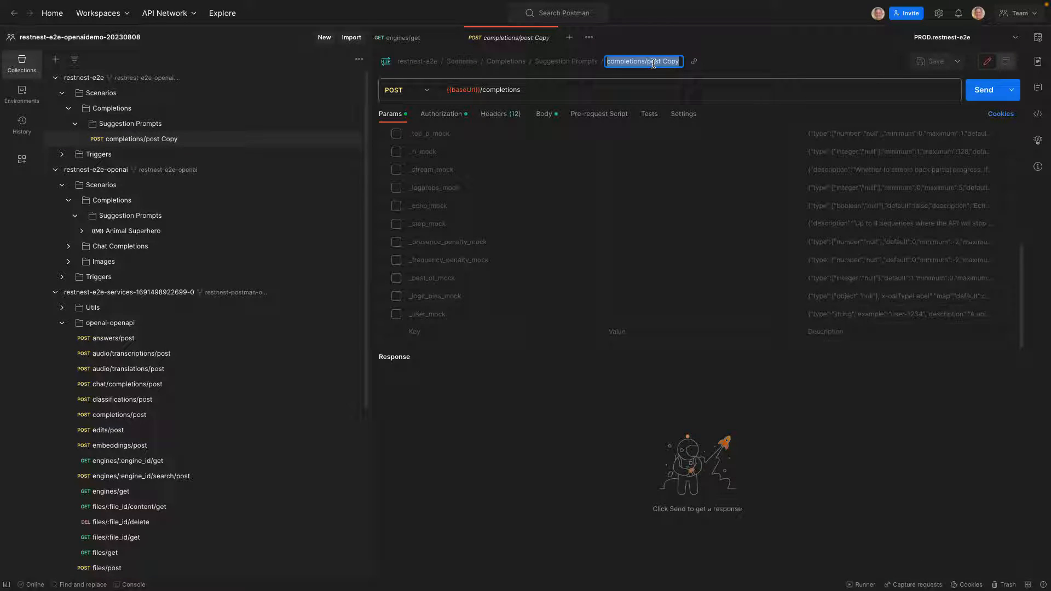
pyautogui.write('Animal Superhero')
pyautogui.press('Return')
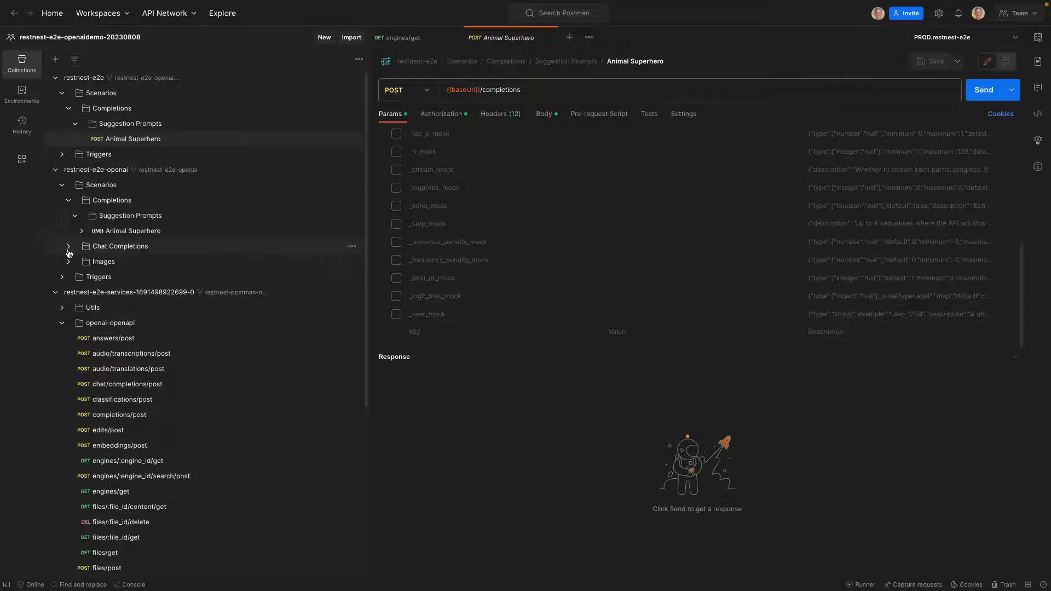
# Collapse the other two collections and send the "Sync collections, augment worksteps and update collection" request from restnest-e2e's Triggers
pyautogui.click(55, 293)
pyautogui.click(55, 170)
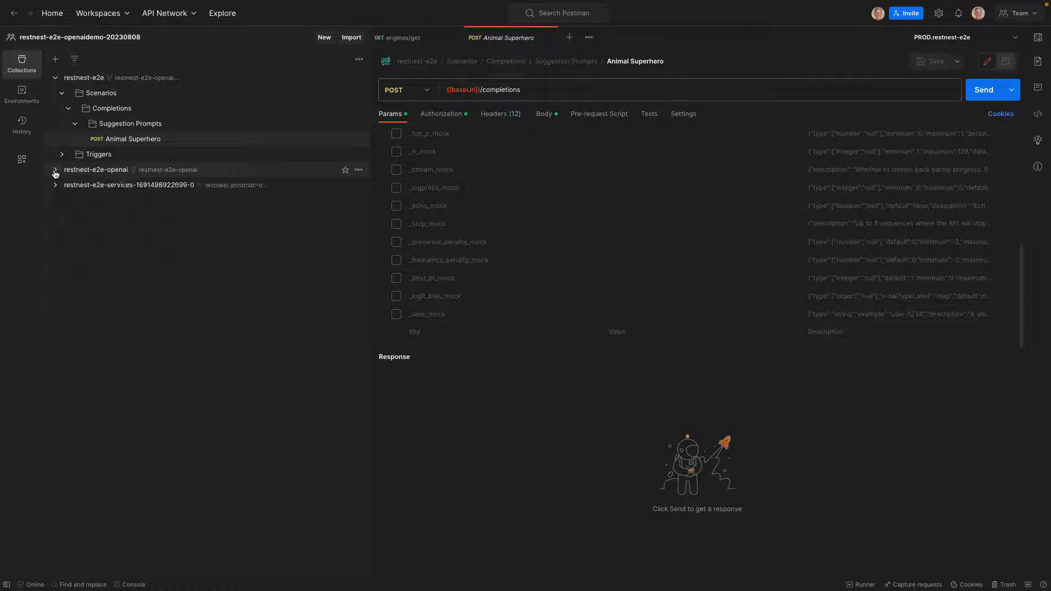
pyautogui.click(62, 154)
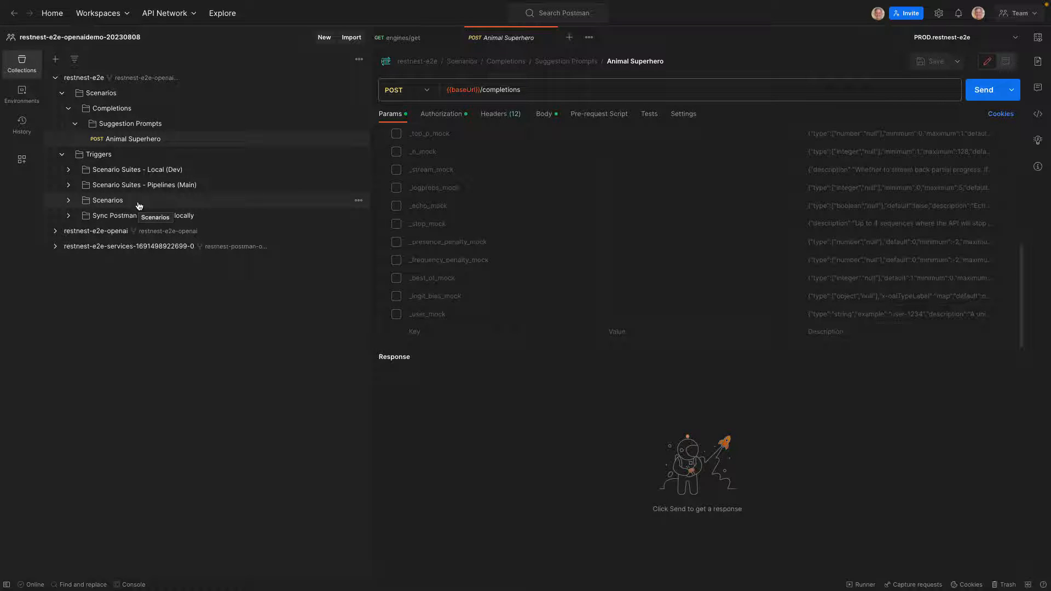
pyautogui.click(68, 216)
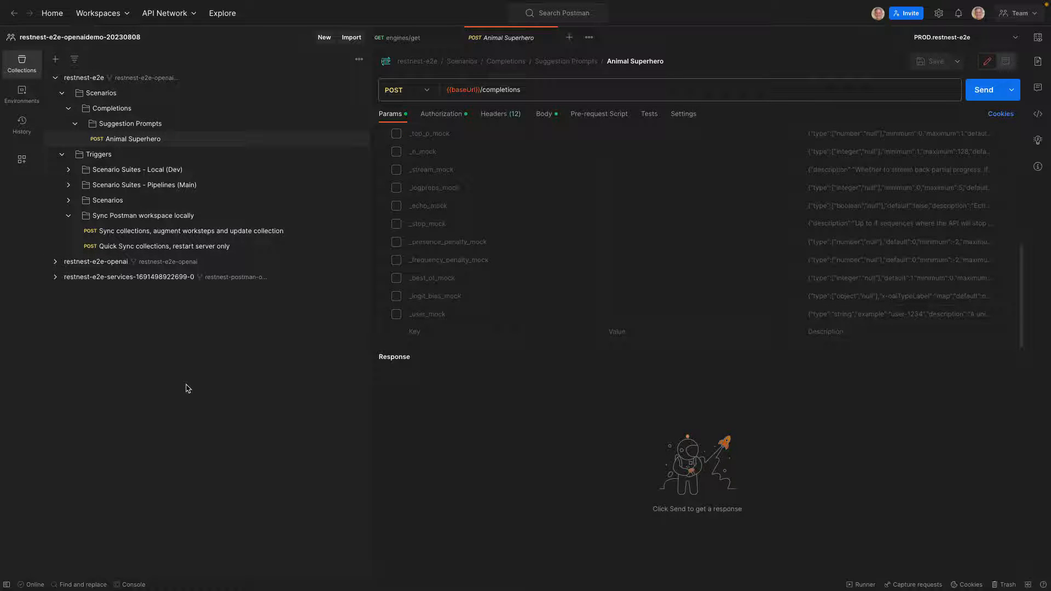
pyautogui.click(167, 234)
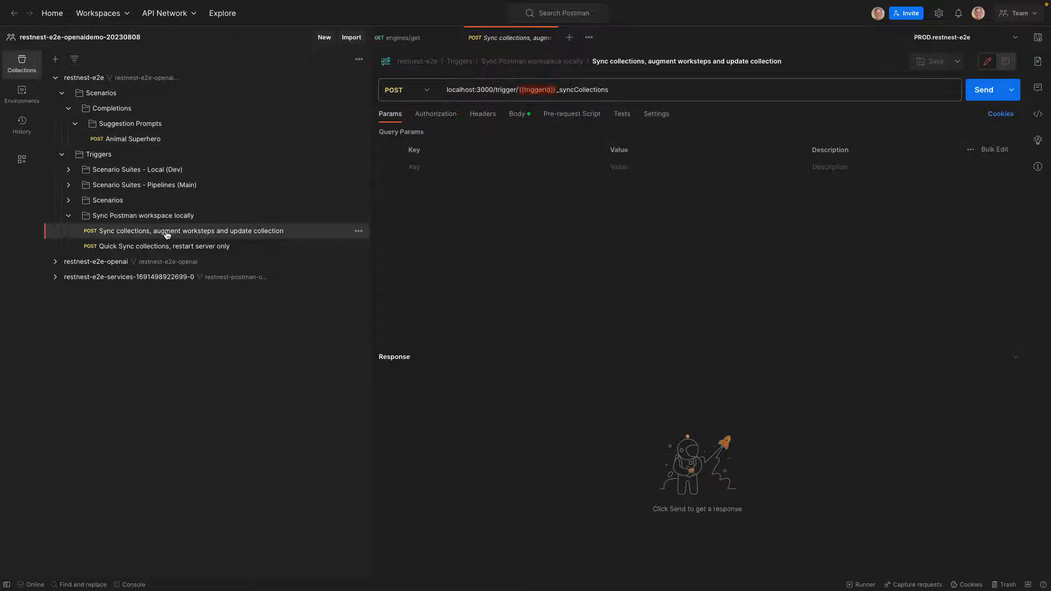
pyautogui.click(981, 90)
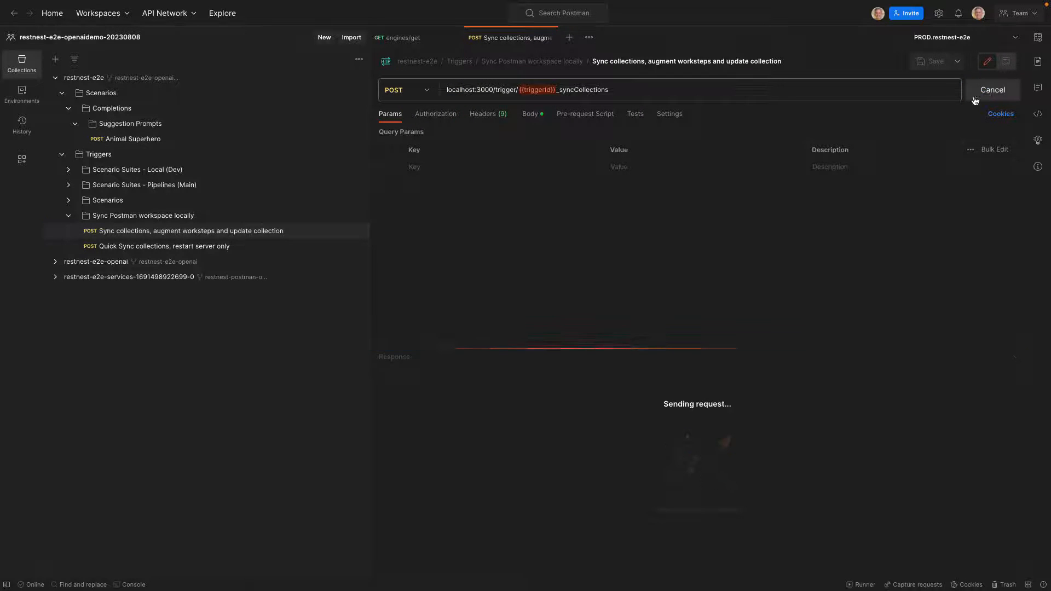
# Switch to VS Code, check the scenario server's terminal output for the collection sync, and return to Postman
pyautogui.hotkey('ctrl', 'Right')
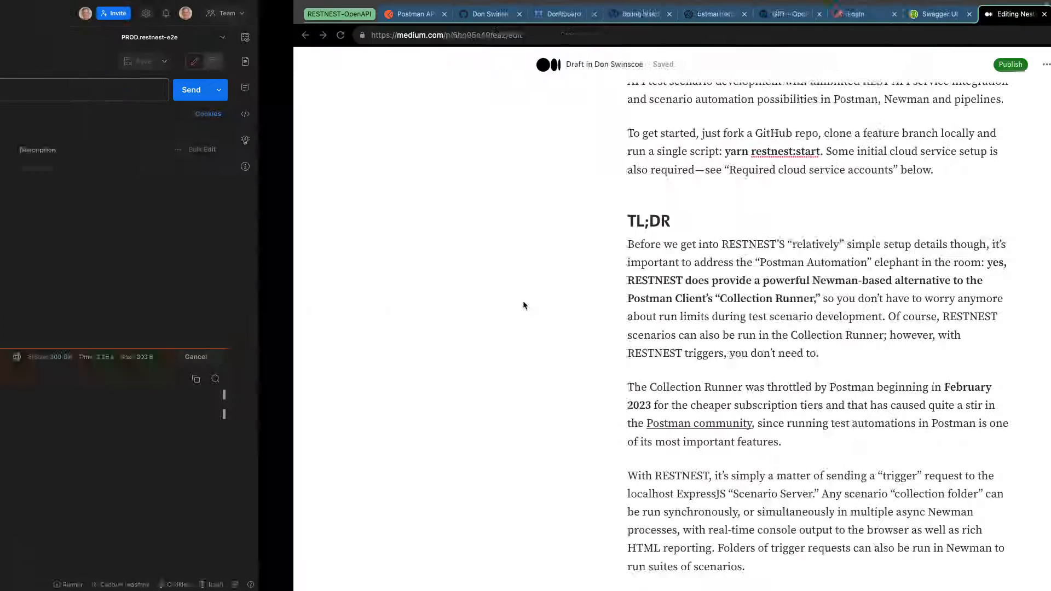
pyautogui.hotkey('ctrl', 'Left')
pyautogui.hotkey('ctrl', 'Left')
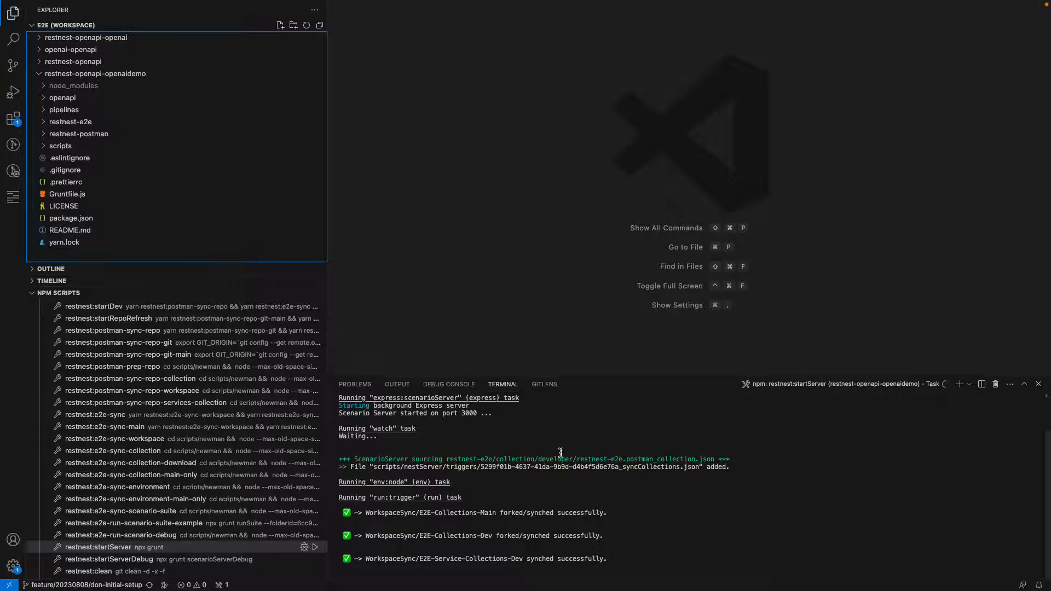
pyautogui.hotkey('ctrl', 'Right')
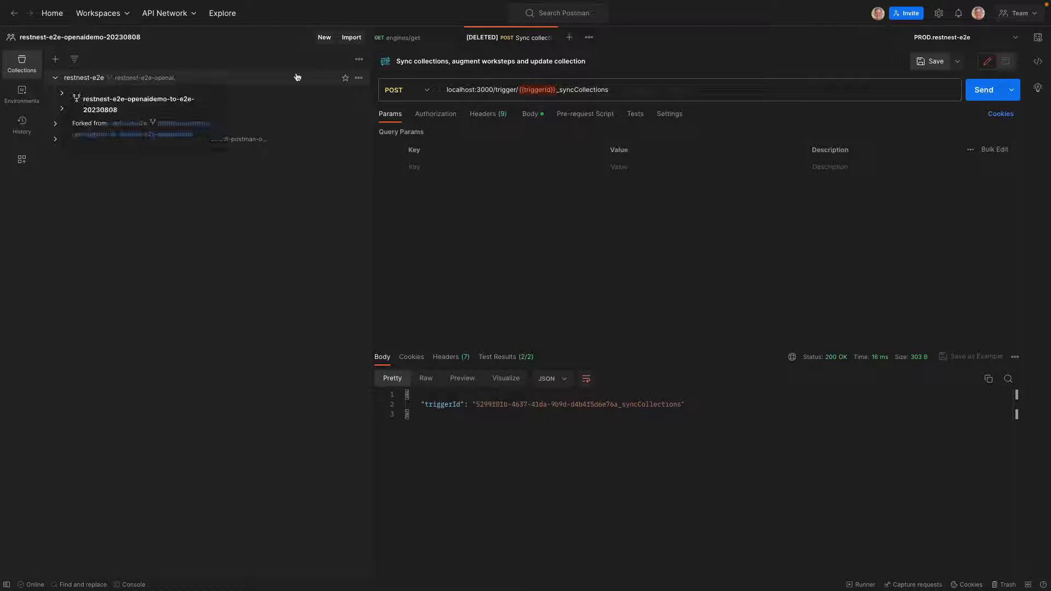
# Close the deleted sync request and open the synced Animal Superhero workstep in restnest-e2e's Suggestion Prompts folder
pyautogui.click(549, 38)
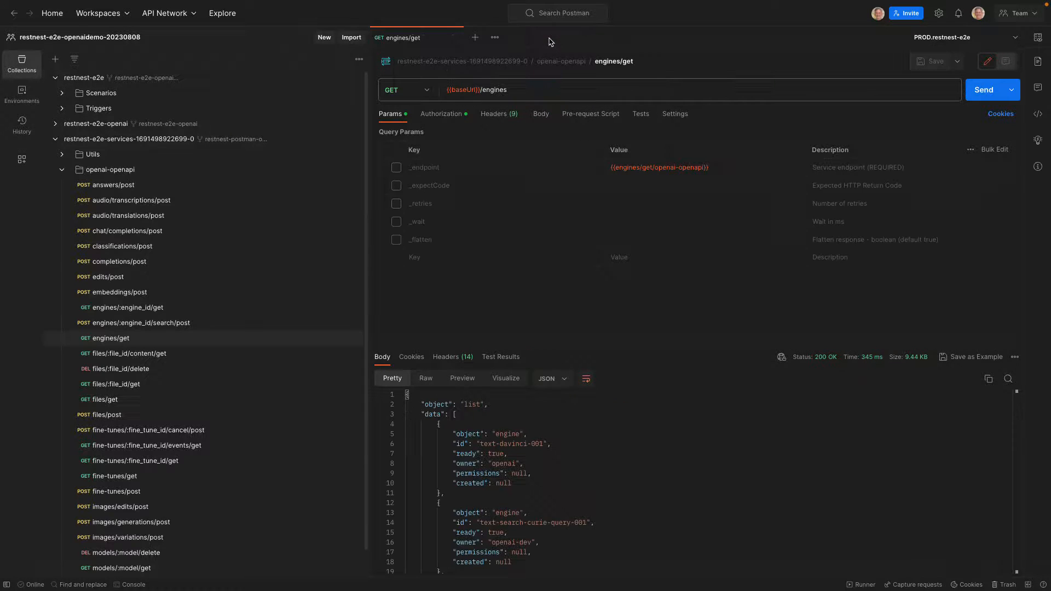
pyautogui.click(55, 140)
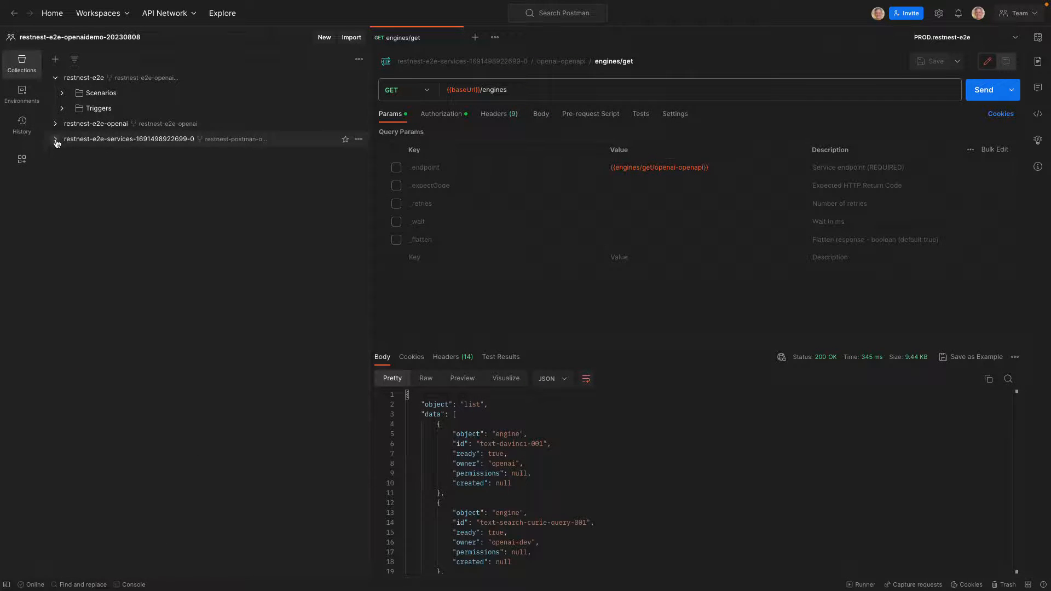
pyautogui.click(63, 93)
pyautogui.click(68, 108)
pyautogui.click(76, 125)
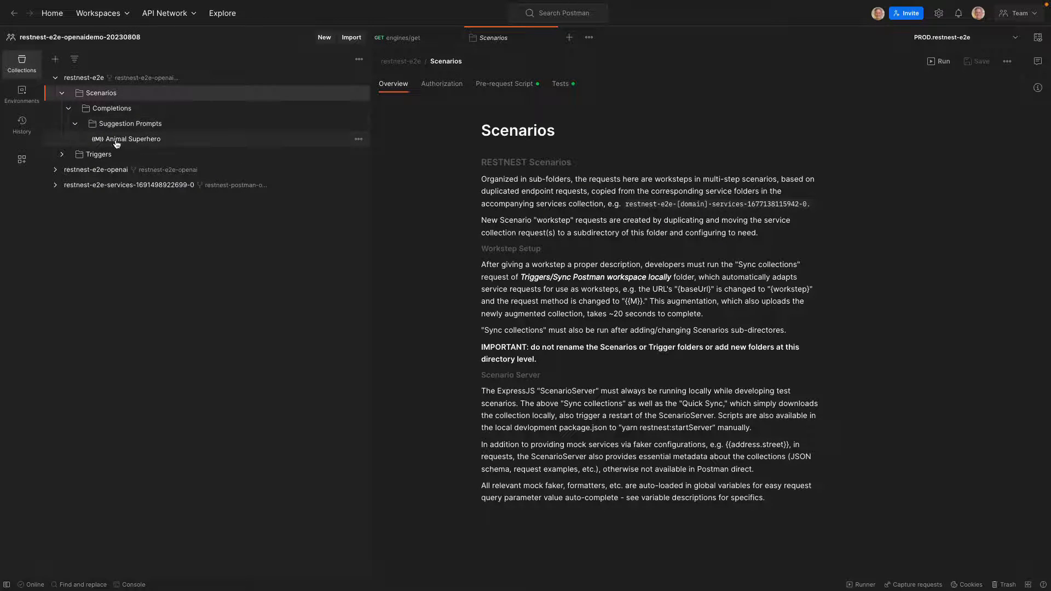
pyautogui.click(120, 140)
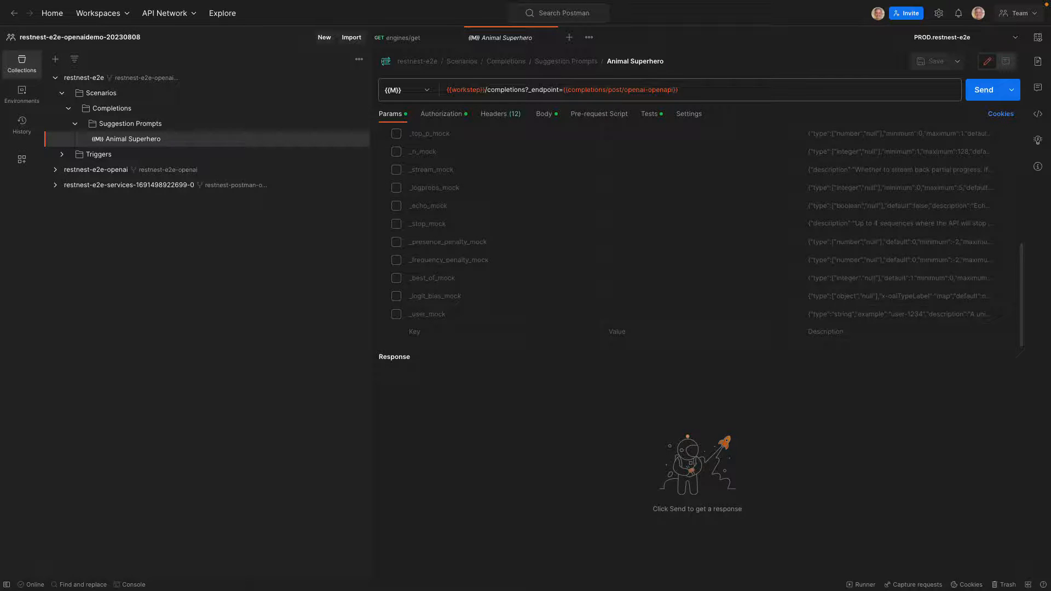
# Enable the _expectCode parameter of the Animal Superhero workstep with the value 200 and save the request
pyautogui.scroll(5, 599, 250)
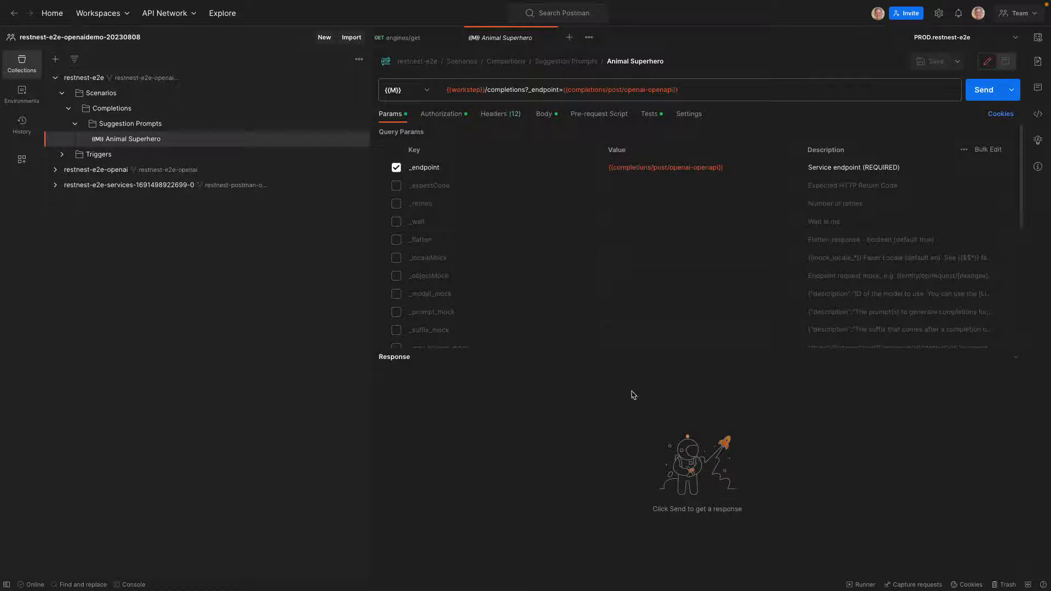
pyautogui.click(397, 186)
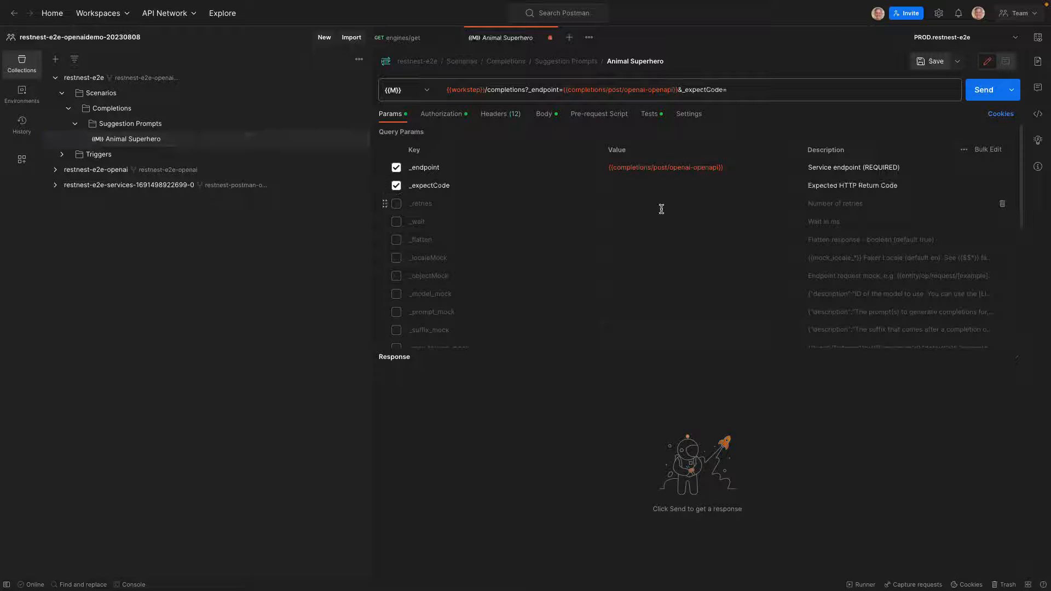
pyautogui.click(643, 186)
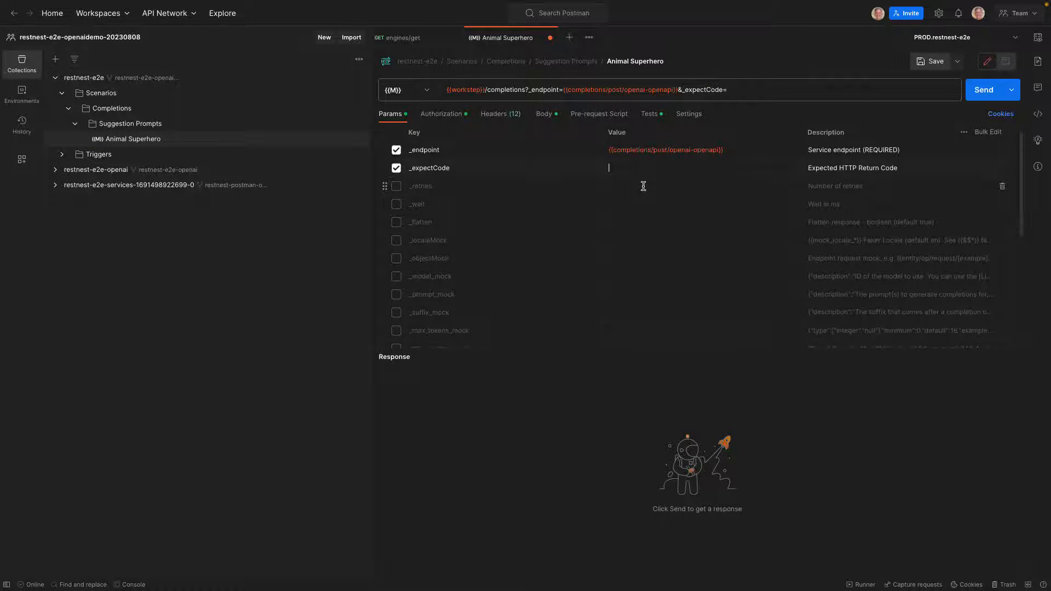
pyautogui.write('200')
pyautogui.click(931, 62)
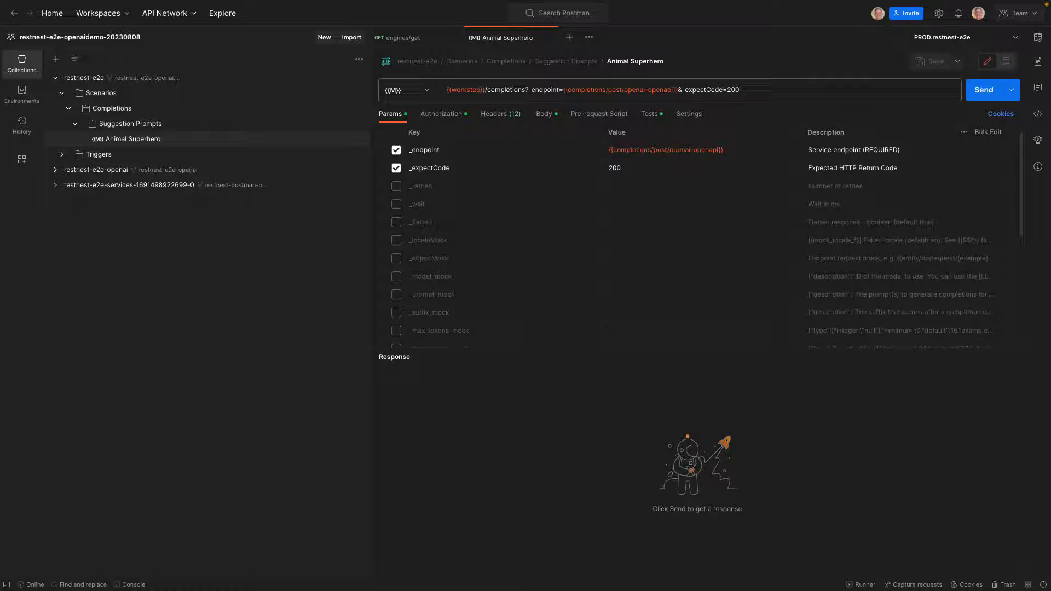
# Examine the PROD.restnest-e2e variables and the workstep_mode global, and send the Animal Superhero workstep
pyautogui.click(1038, 39)
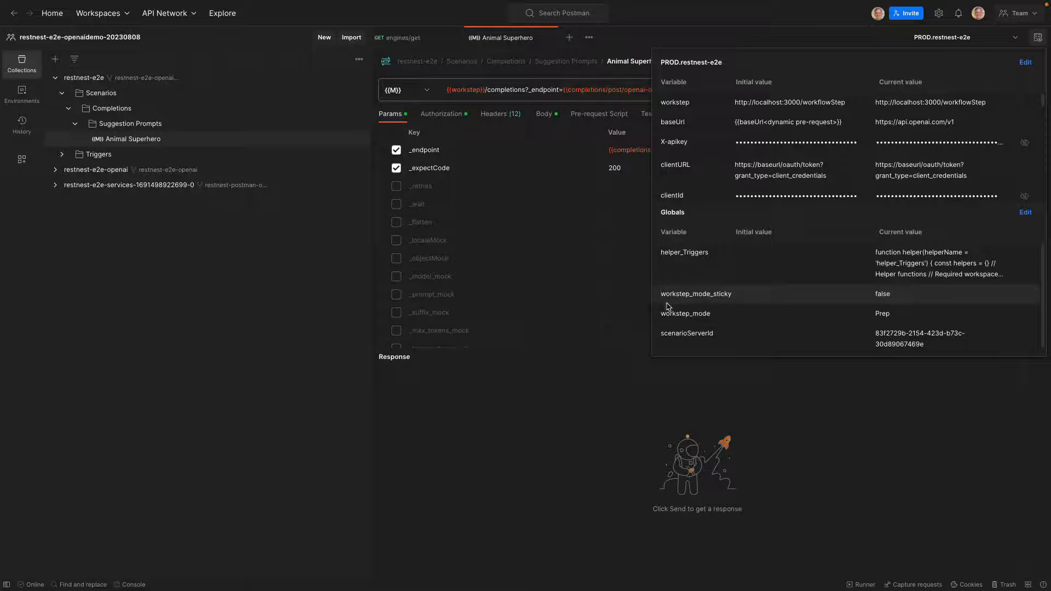
pyautogui.scroll(-1, 766, 285)
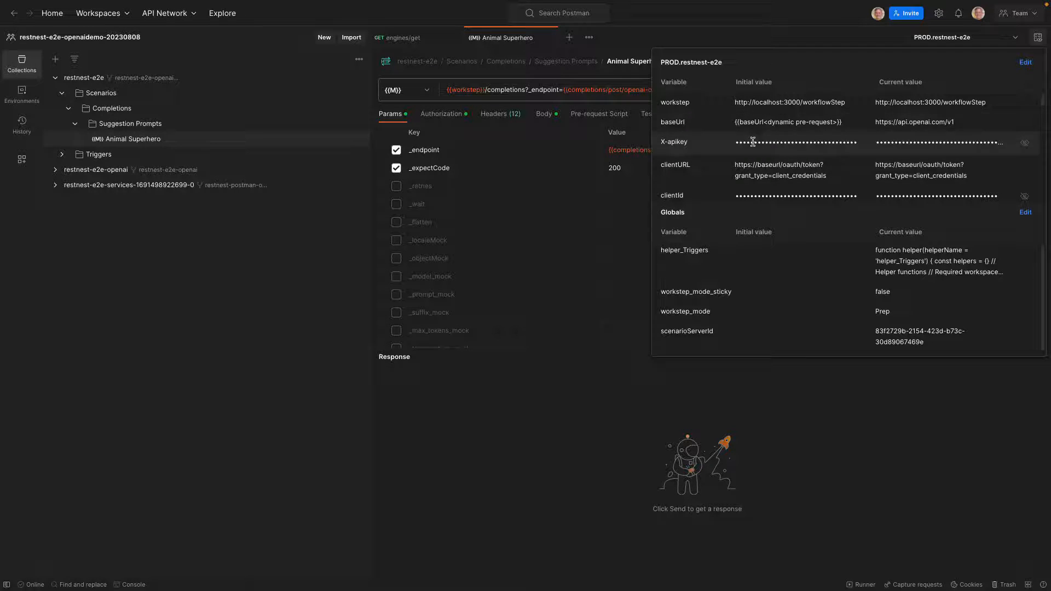
pyautogui.scroll(-5, 760, 142)
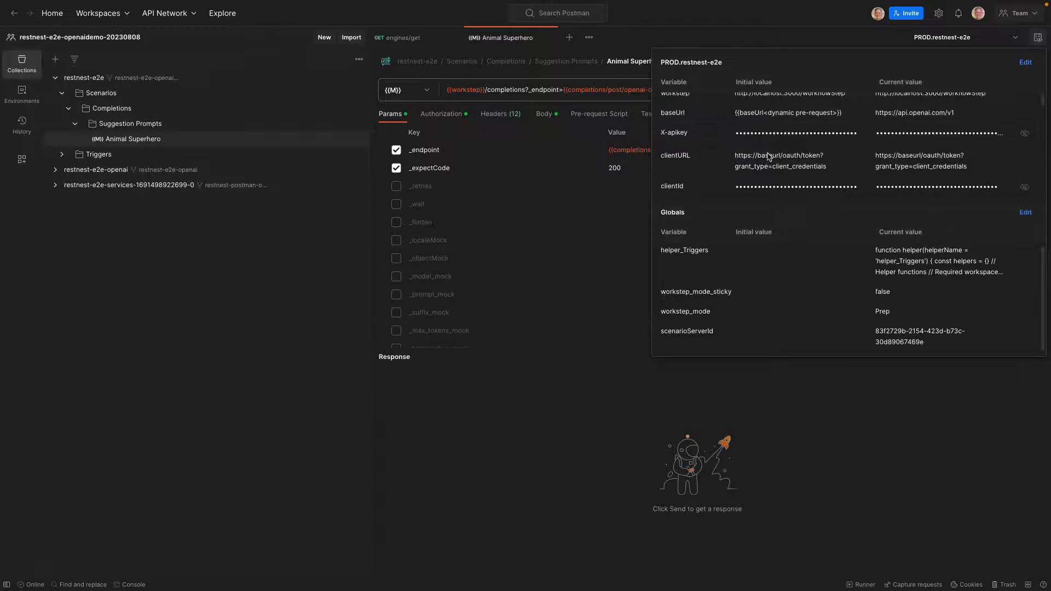
pyautogui.scroll(-5, 769, 157)
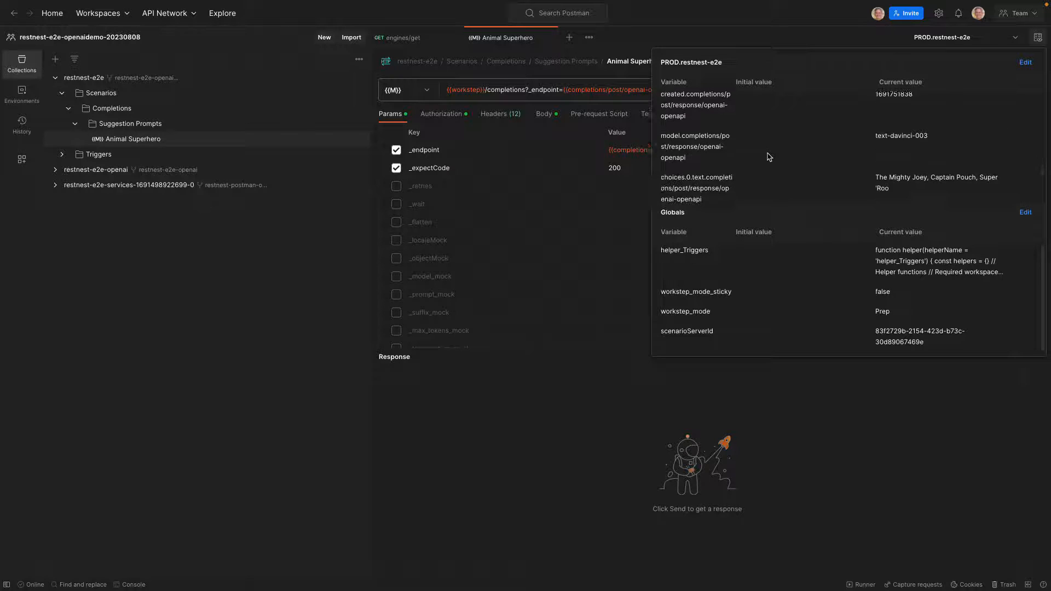
pyautogui.scroll(10, 768, 157)
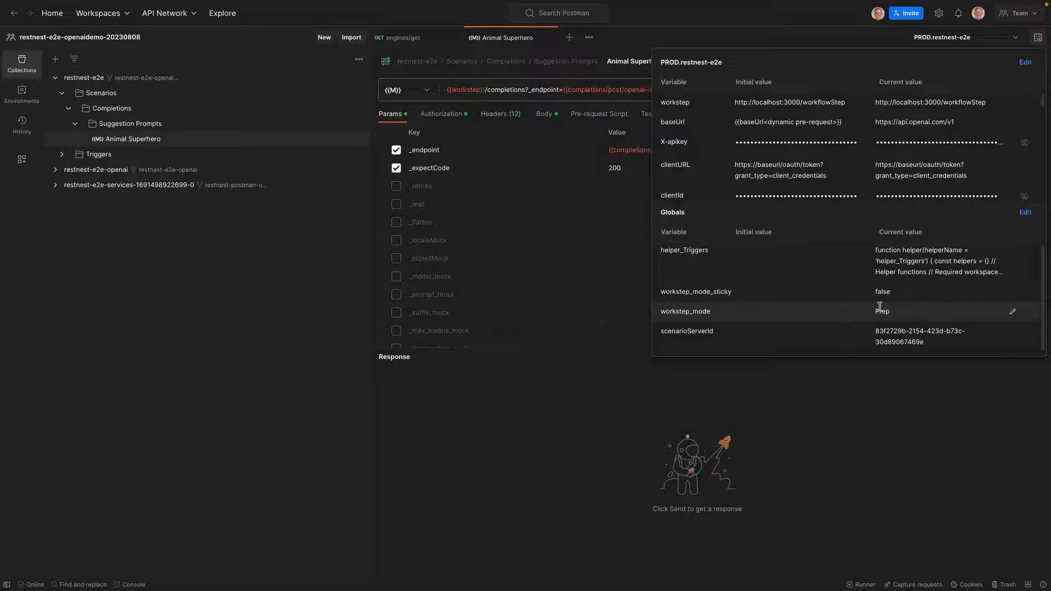
pyautogui.click(572, 389)
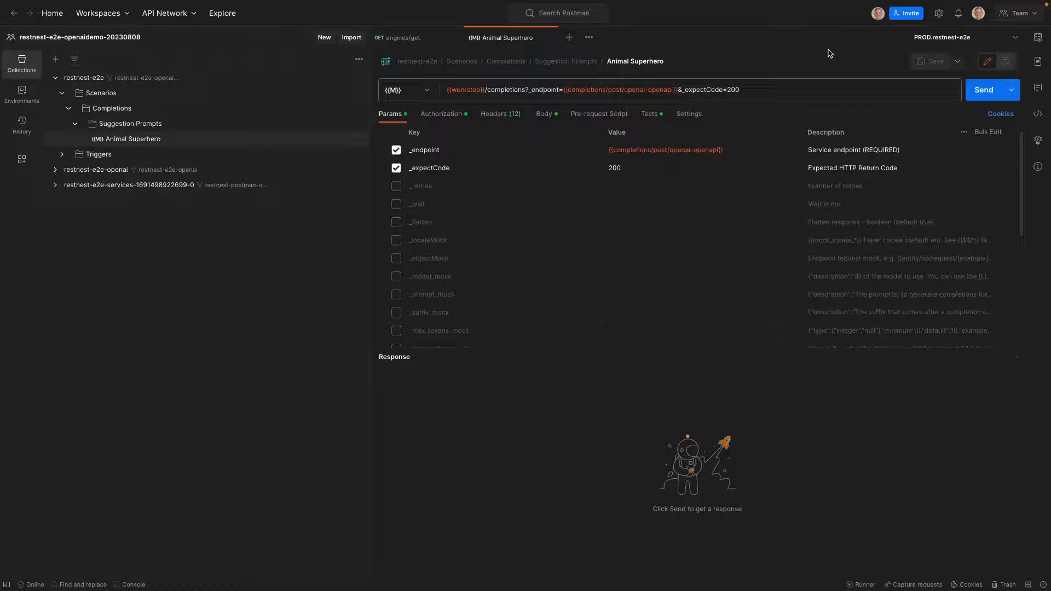
pyautogui.click(979, 93)
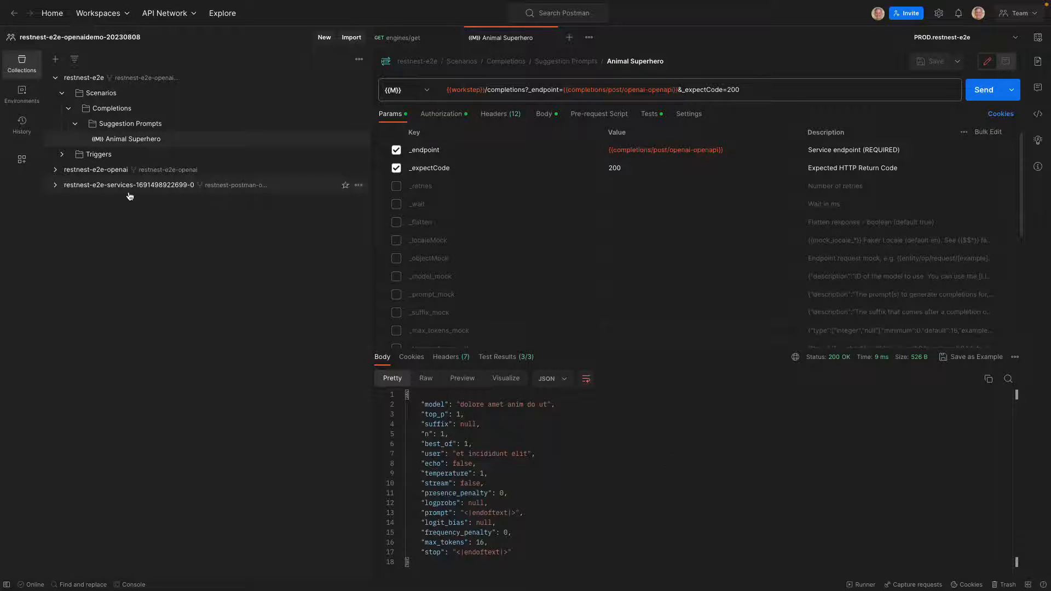
# Open the suggestionPrompt example of restnest-e2e-openai's Animal Superhero workstep and review its JSON body
pyautogui.click(56, 170)
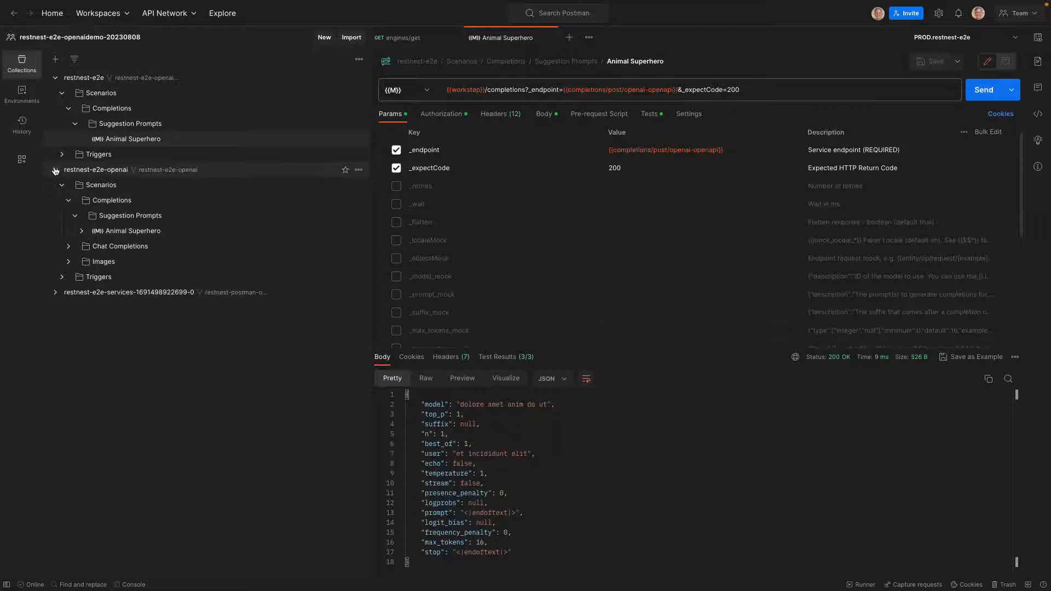
pyautogui.click(82, 232)
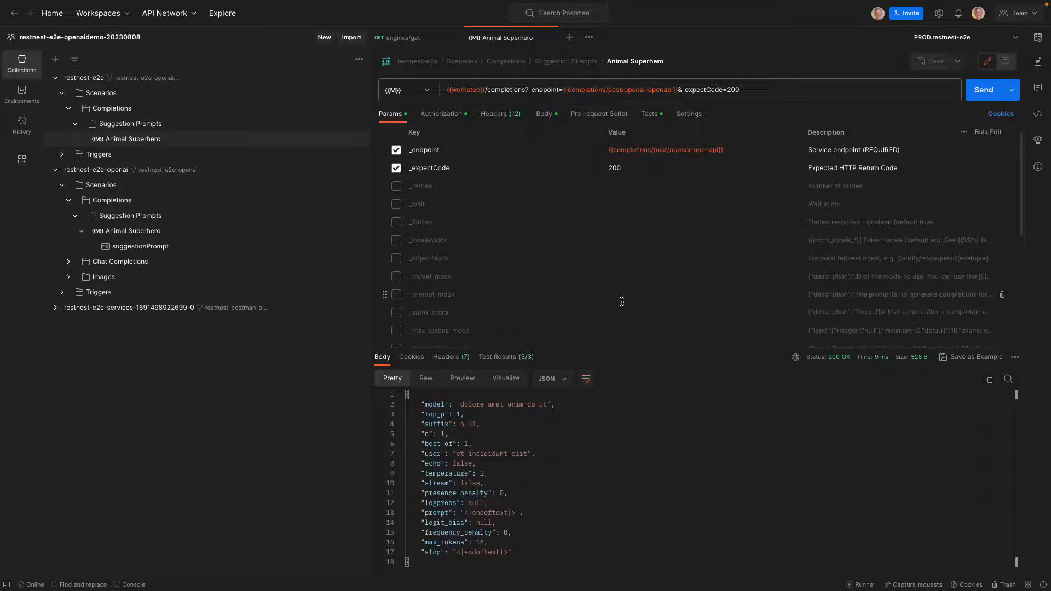
pyautogui.click(132, 248)
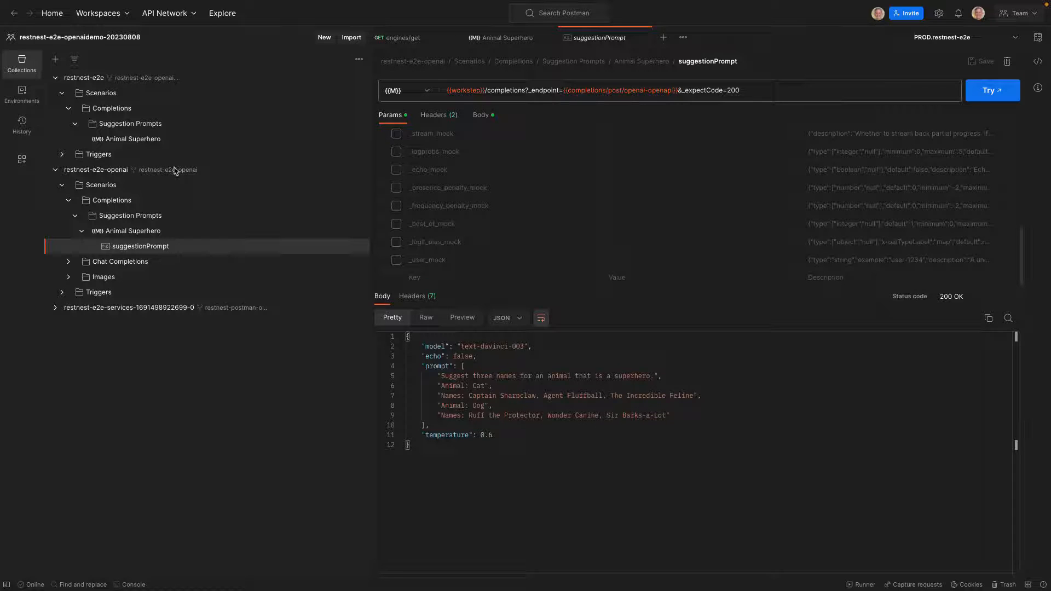
# Save the response of restnest-e2e's Animal Superhero workstep as an example and rename the example suggestionPrompt
pyautogui.click(116, 141)
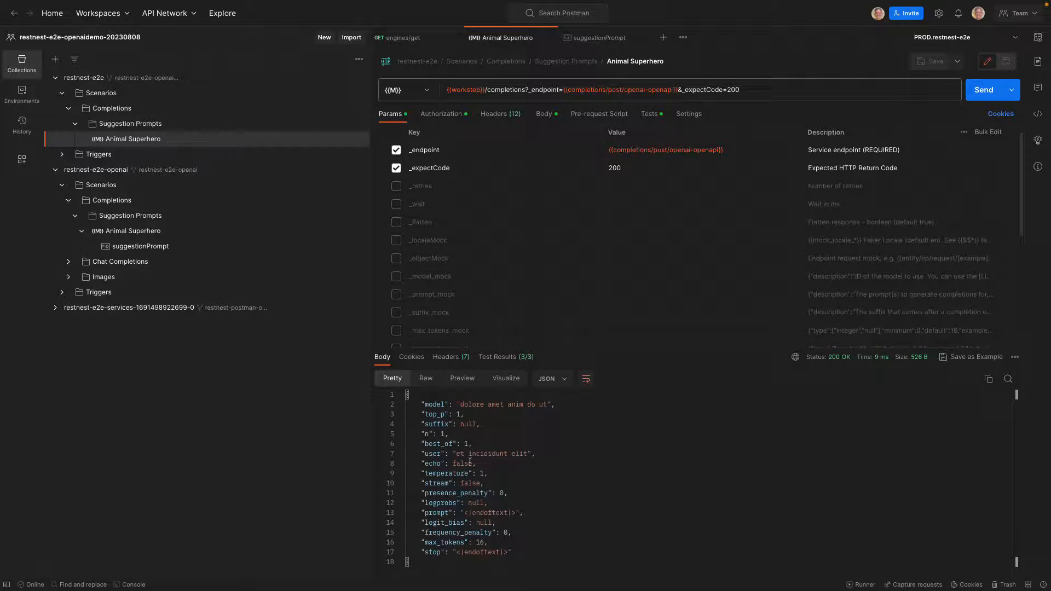
pyautogui.click(975, 357)
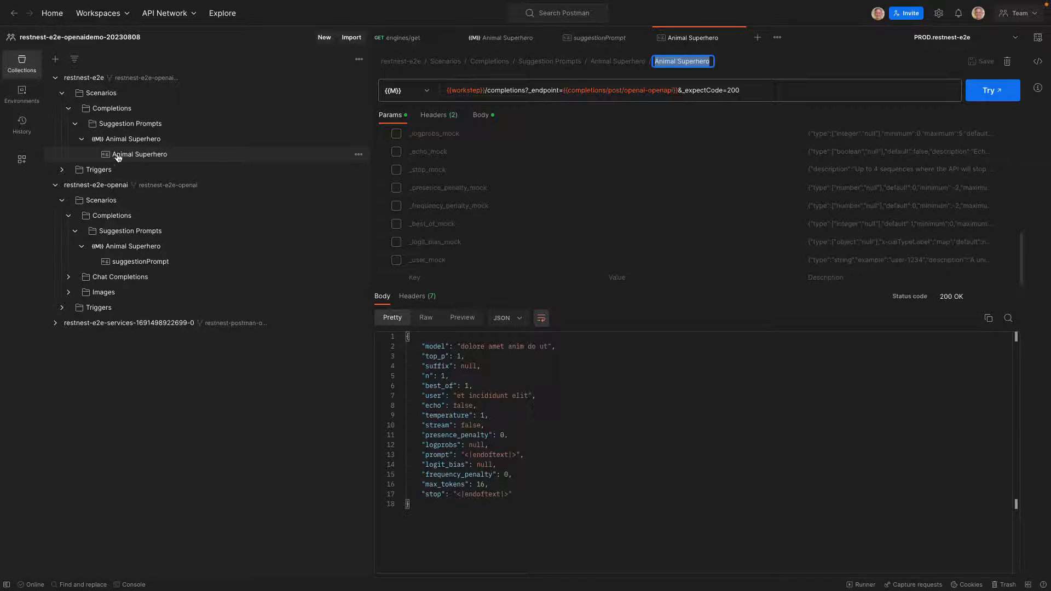
pyautogui.click(142, 159)
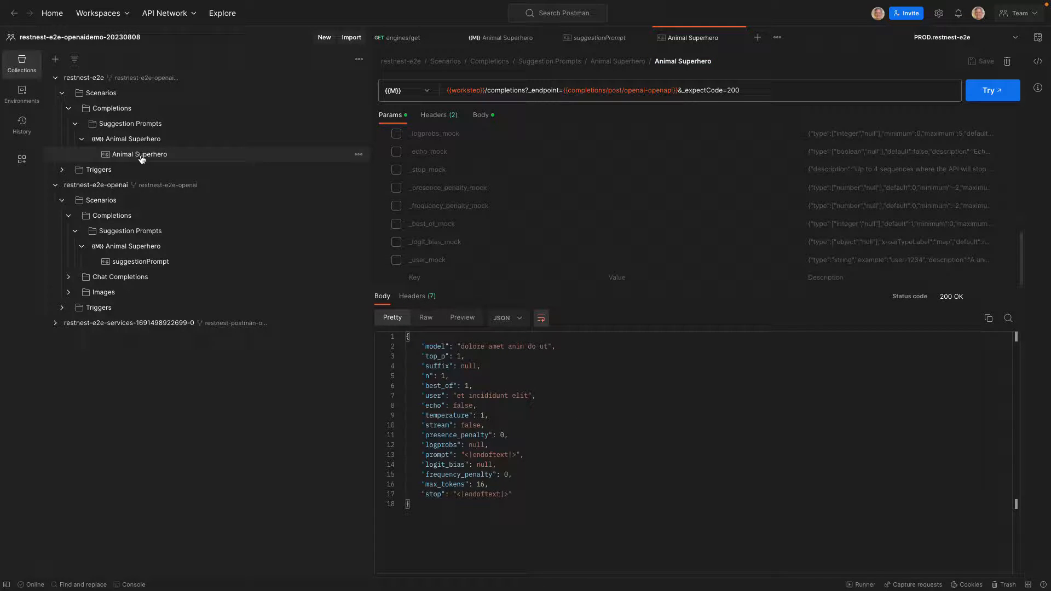
pyautogui.rightClick(128, 160)
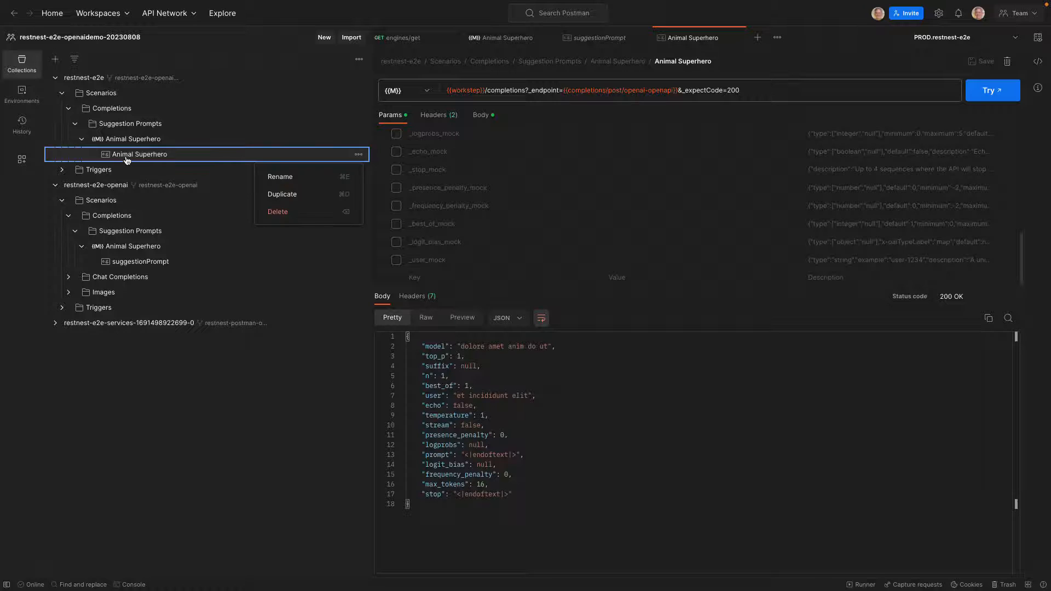
pyautogui.click(298, 177)
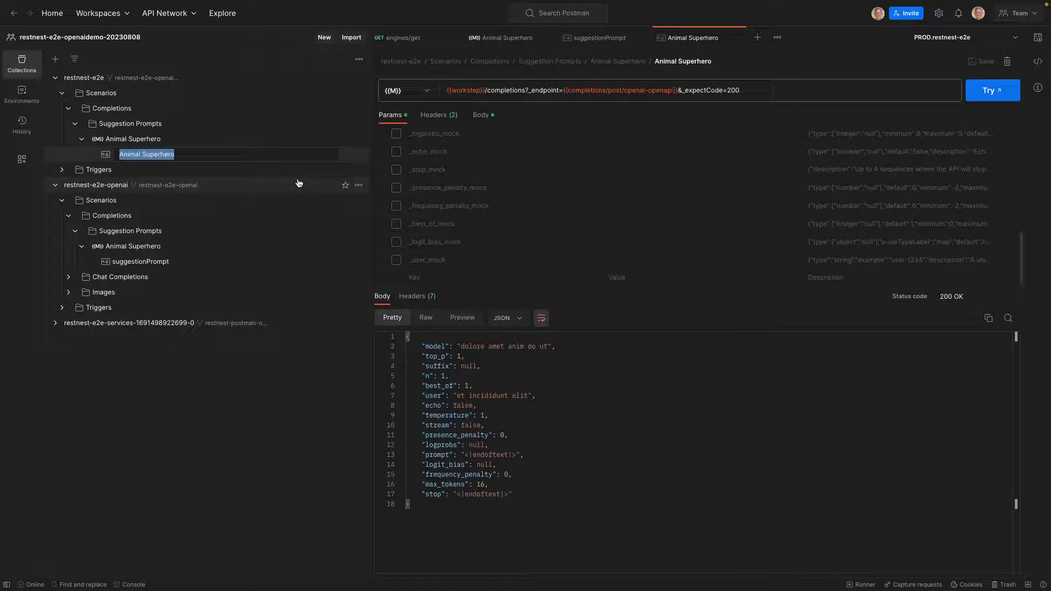
pyautogui.write('suggestionPrompt')
pyautogui.press('Return')
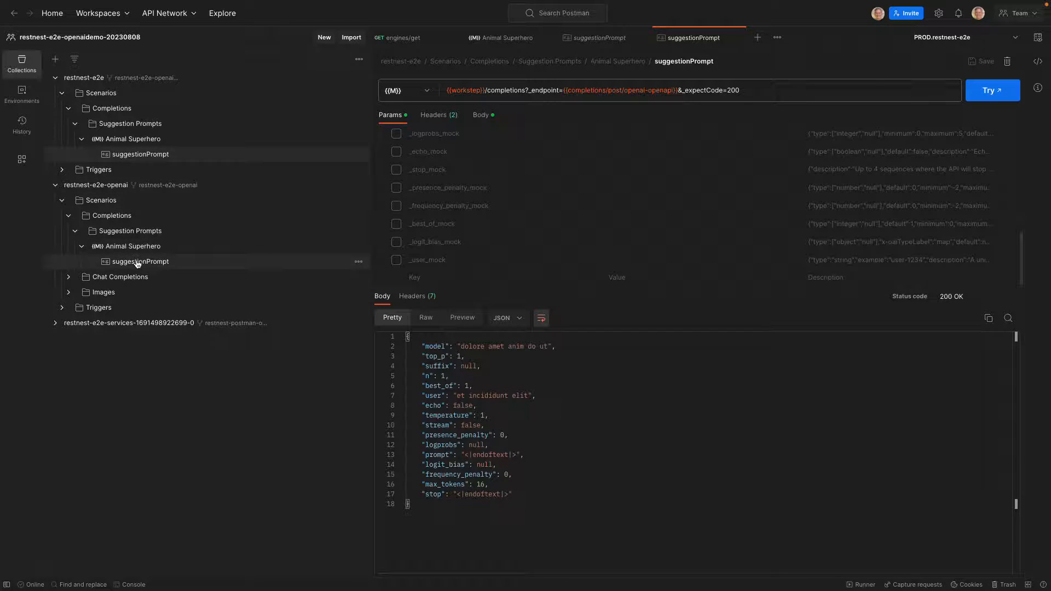
# Replace the JSON body of restnest-e2e's suggestionPrompt example with the body copied from restnest-e2e-openai's suggestionPrompt example, and save it
pyautogui.click(136, 262)
pyautogui.moveTo(420, 450); pyautogui.dragTo(406, 335)
pyautogui.hotkey('ctrl', 'c')
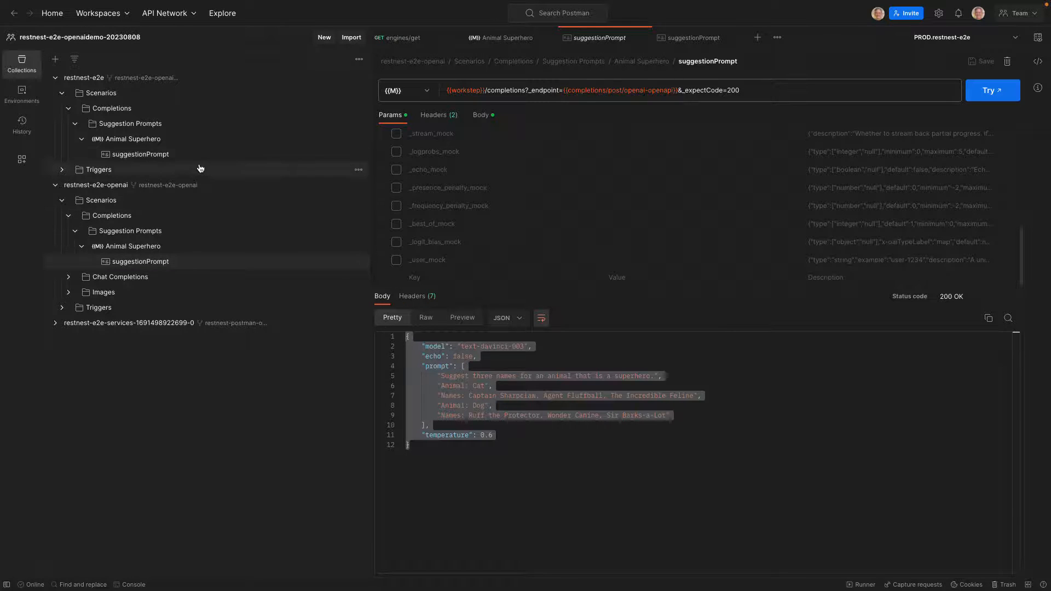
pyautogui.click(150, 154)
pyautogui.moveTo(419, 502); pyautogui.dragTo(403, 336)
pyautogui.hotkey('ctrl', 'v')
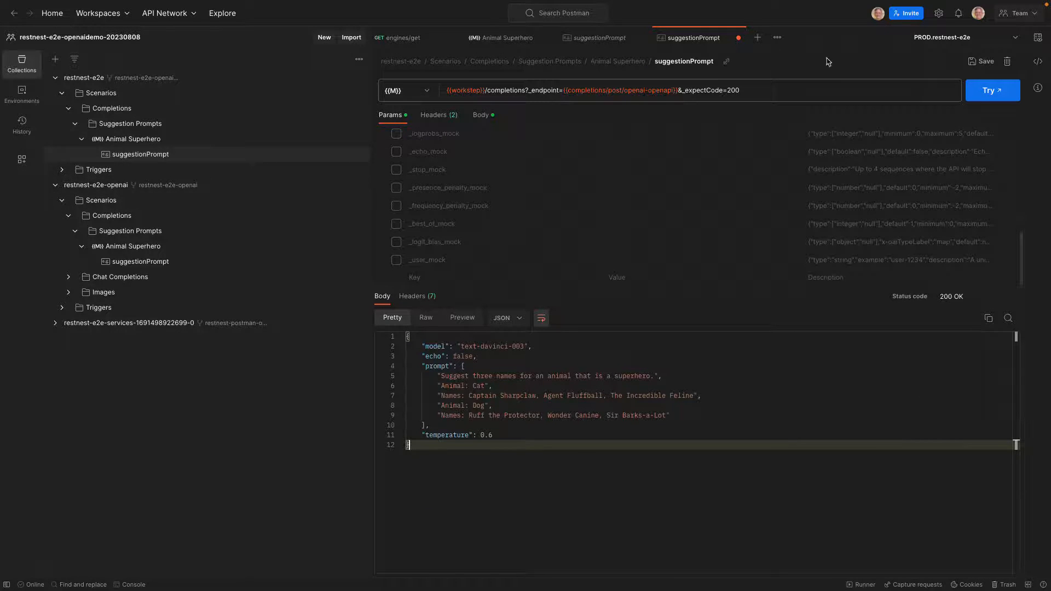
pyautogui.click(977, 62)
# Send the "Quick Sync collections, restart server only" request from restnest-e2e's Sync Postman workspace locally folder
pyautogui.click(62, 170)
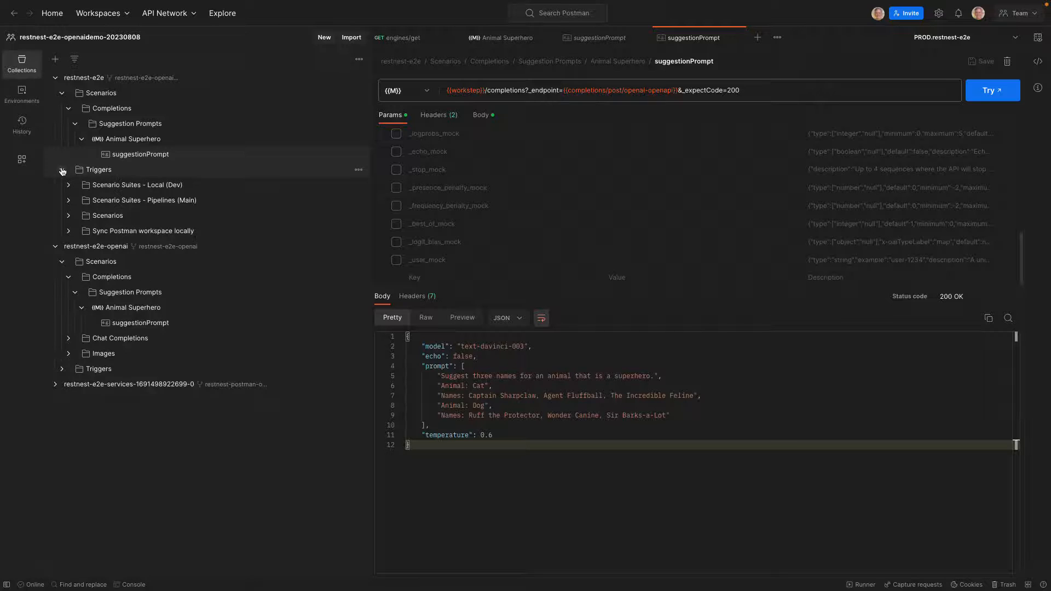
pyautogui.click(68, 231)
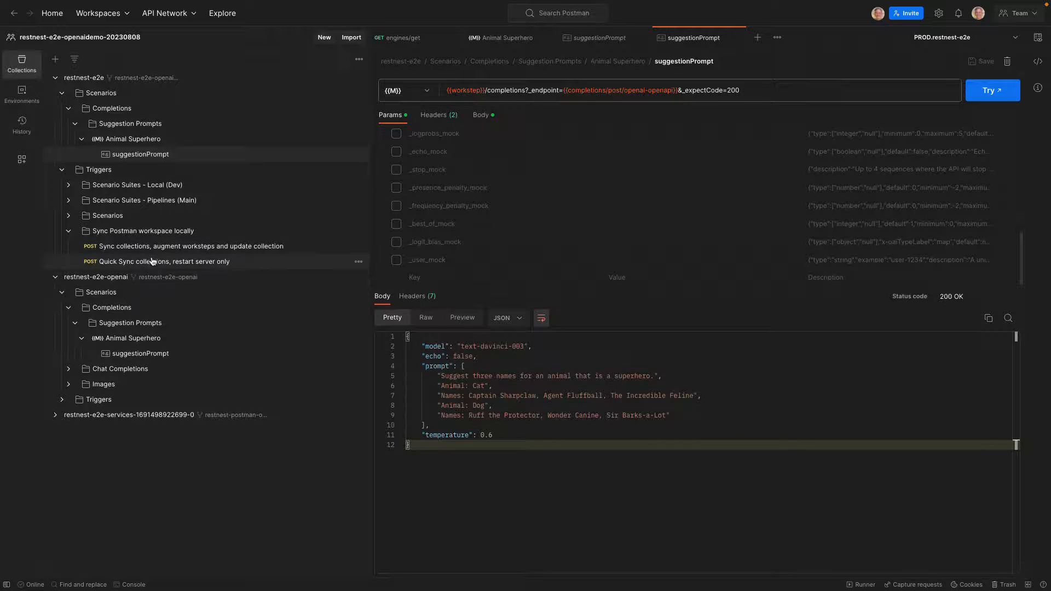
pyautogui.click(153, 262)
pyautogui.click(983, 90)
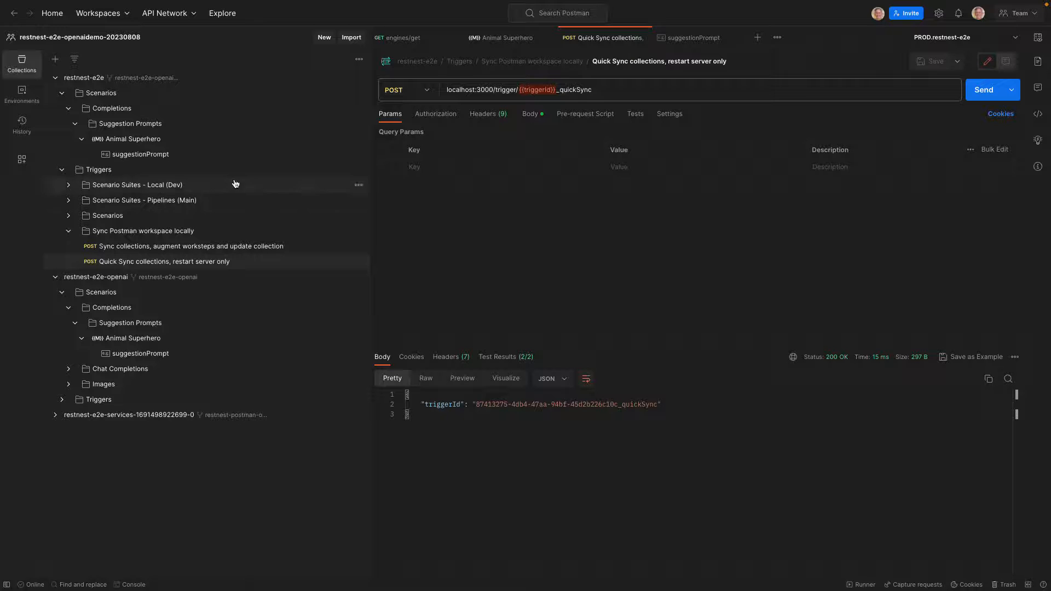
# Send restnest-e2e's Animal Superhero workstep and copy the variable name completions/post/request/suggestionPrompt/openai-openapi from the PROD.restnest-e2e environment
pyautogui.click(131, 143)
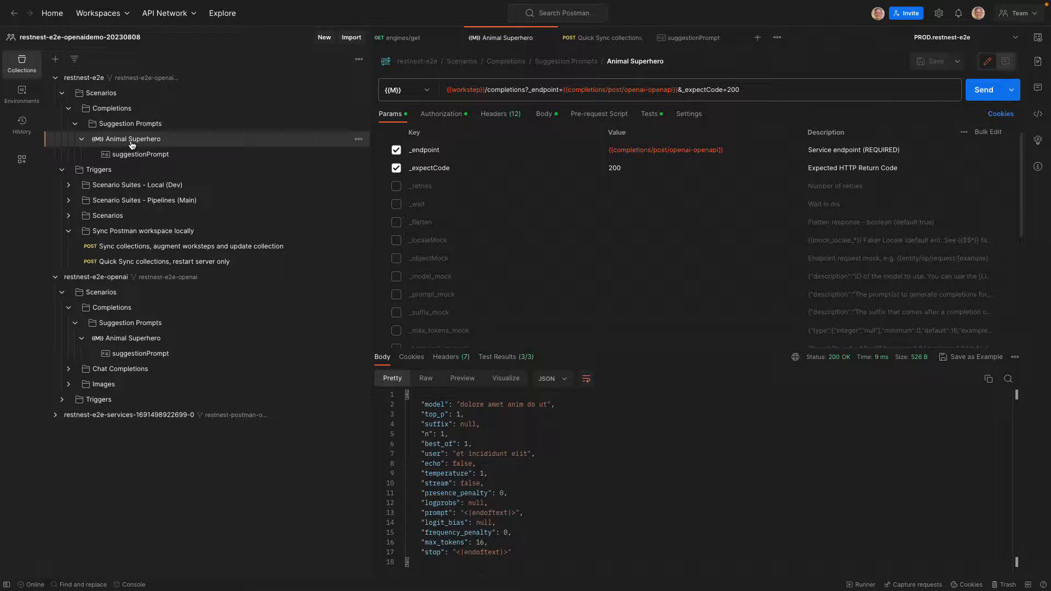
pyautogui.click(983, 92)
pyautogui.click(1039, 38)
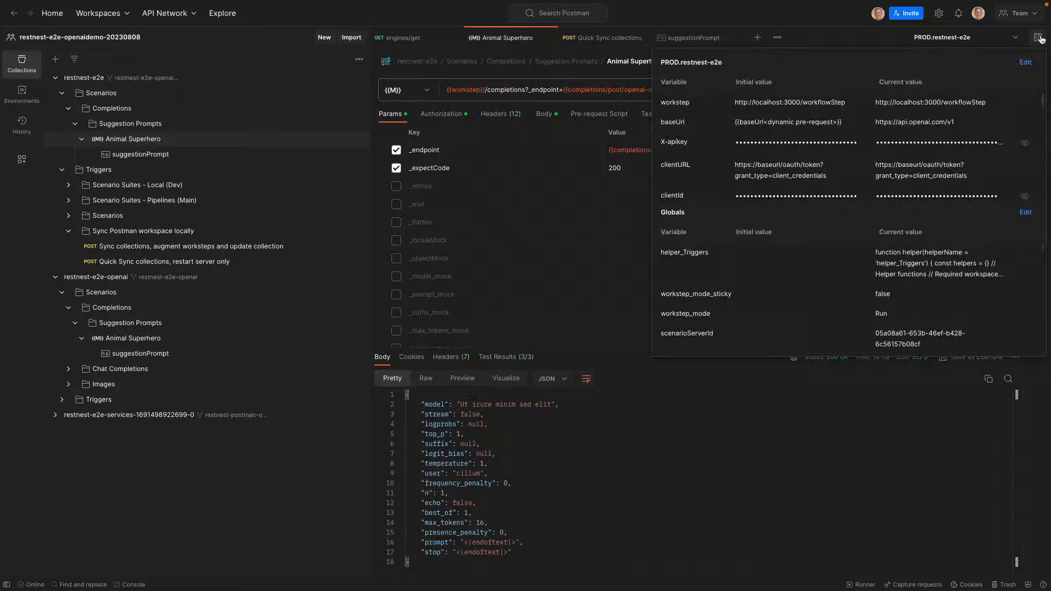
pyautogui.scroll(-5, 814, 124)
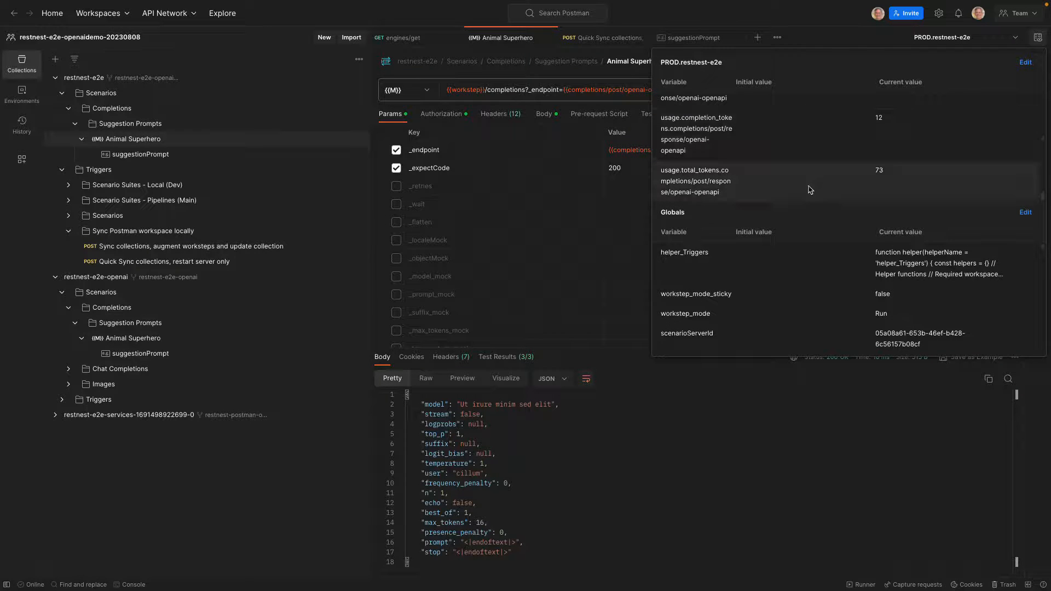
pyautogui.scroll(4, 793, 164)
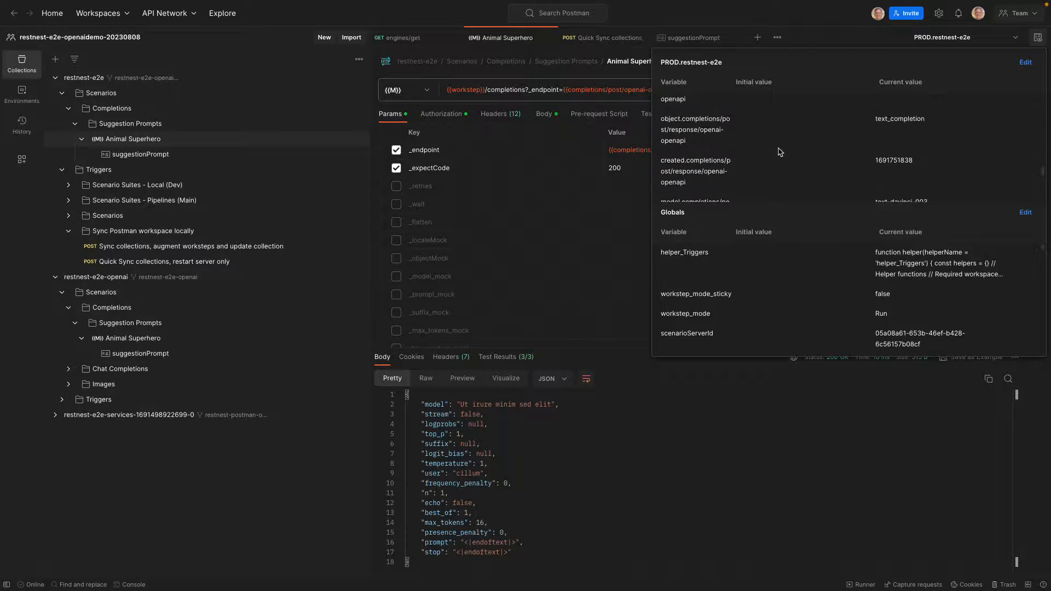
pyautogui.scroll(1, 779, 152)
pyautogui.scroll(2, 779, 152)
pyautogui.scroll(3, 779, 152)
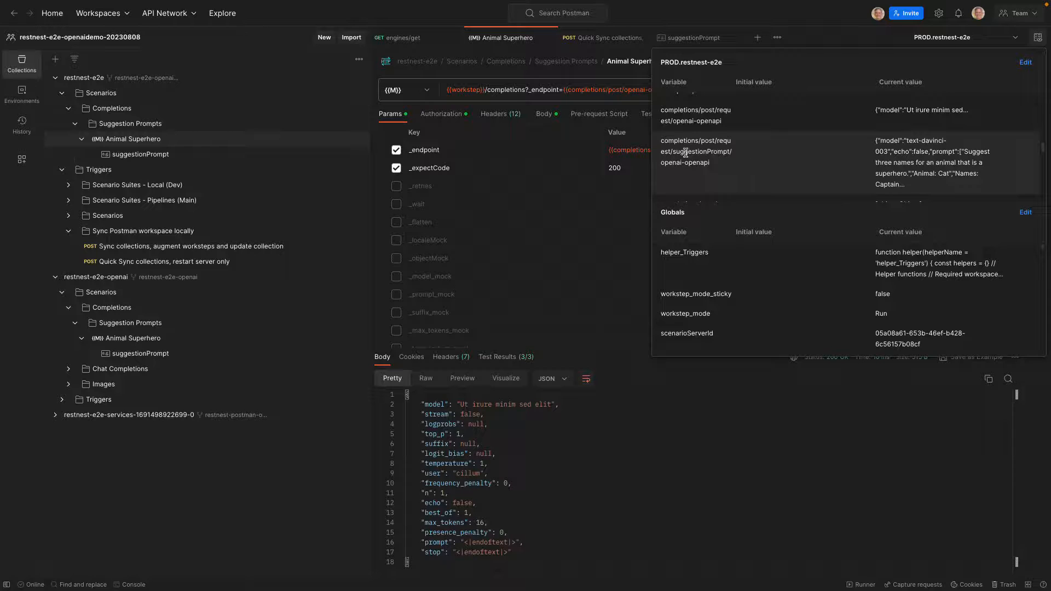
pyautogui.moveTo(661, 140); pyautogui.dragTo(736, 164)
pyautogui.hotkey('ctrl', 'c')
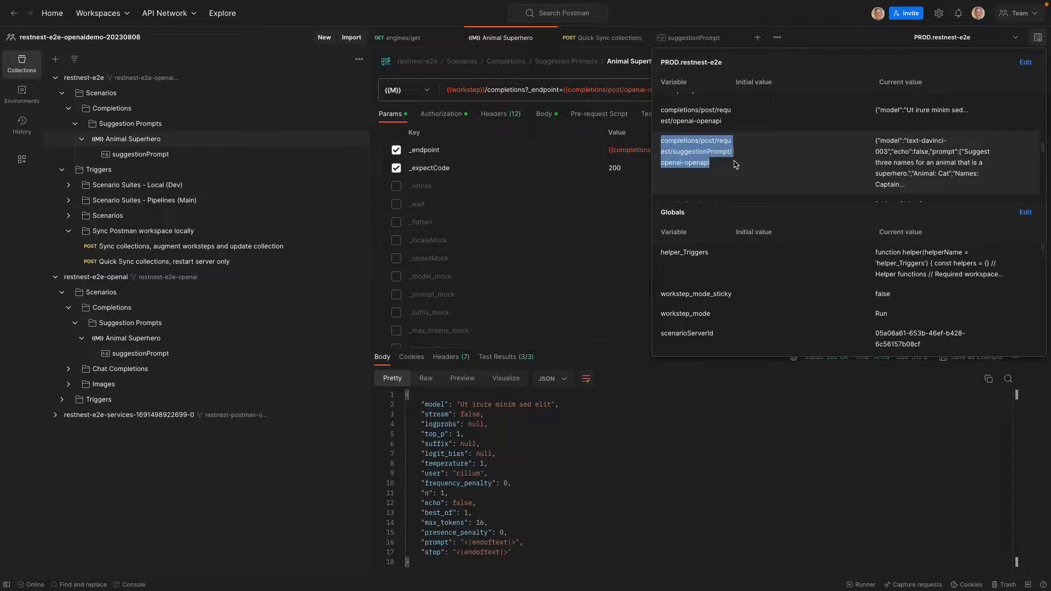
pyautogui.click(786, 15)
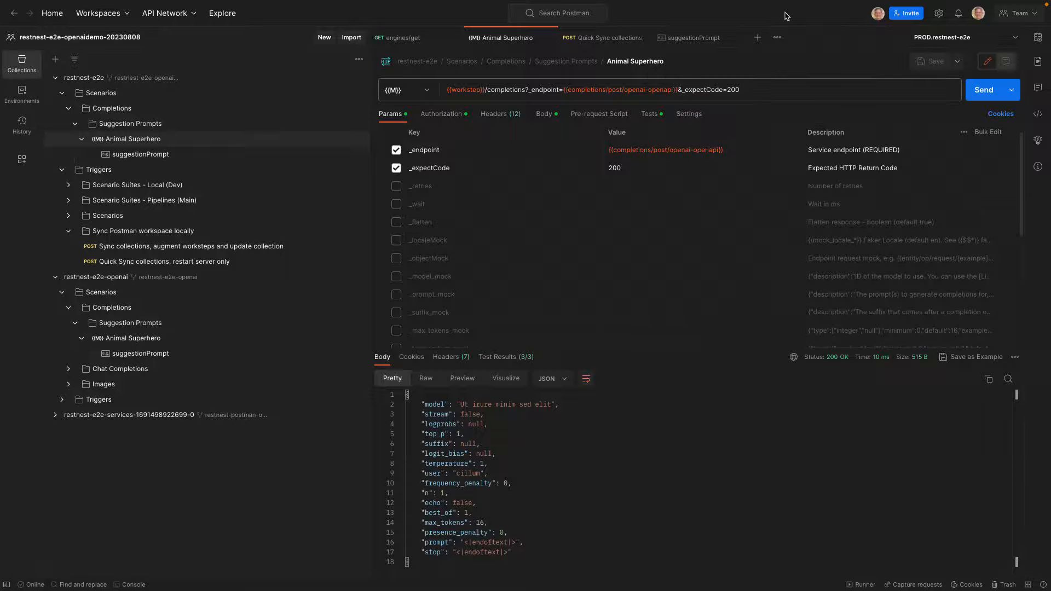
# Enable the Animal Superhero workstep's _objectMock parameter with the value {{completions/post/request/suggestionPrompt/openai-openapi}} and save the request
pyautogui.click(126, 144)
pyautogui.click(397, 262)
pyautogui.click(622, 259)
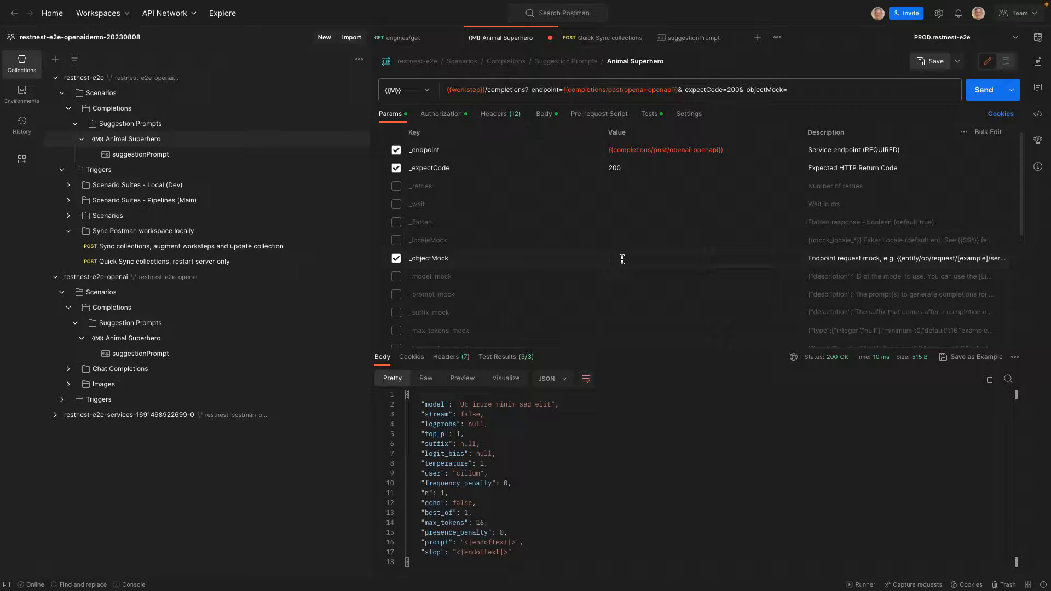
pyautogui.write('{{')
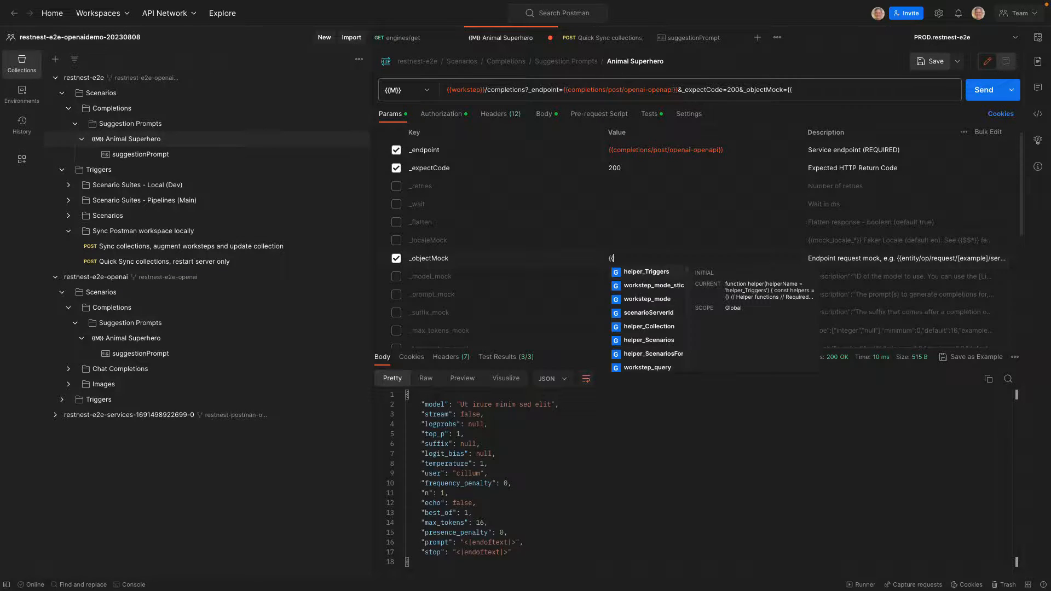
pyautogui.hotkey('ctrl', 'v')
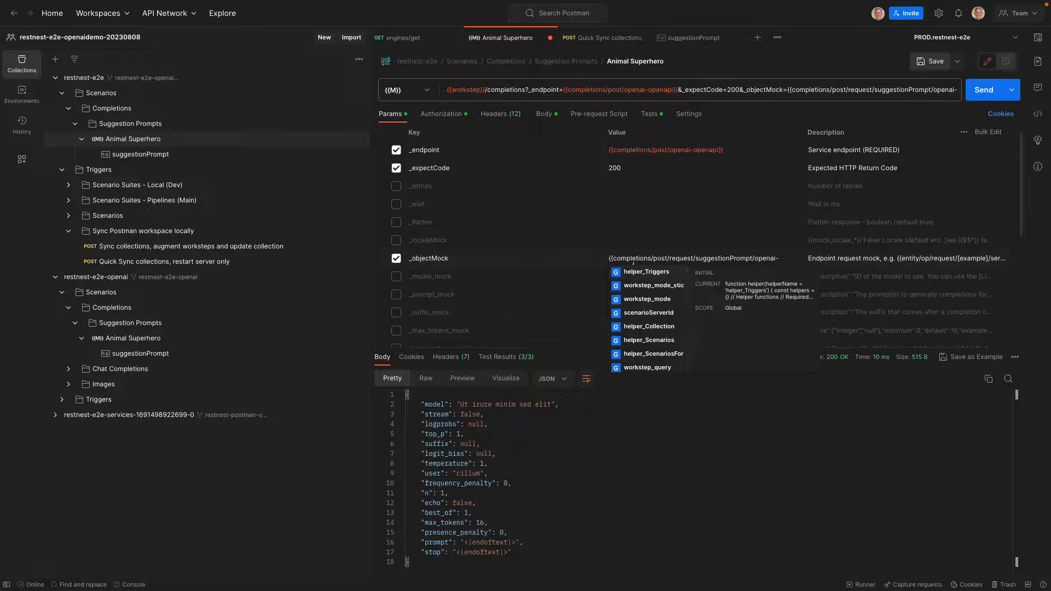
pyautogui.write('openapi}}')
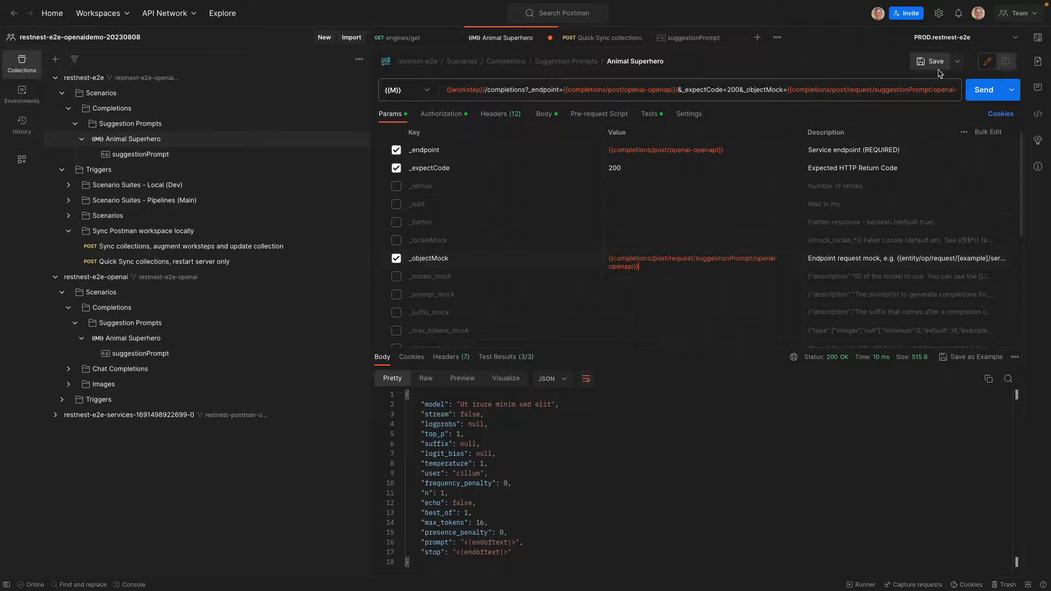
pyautogui.click(935, 65)
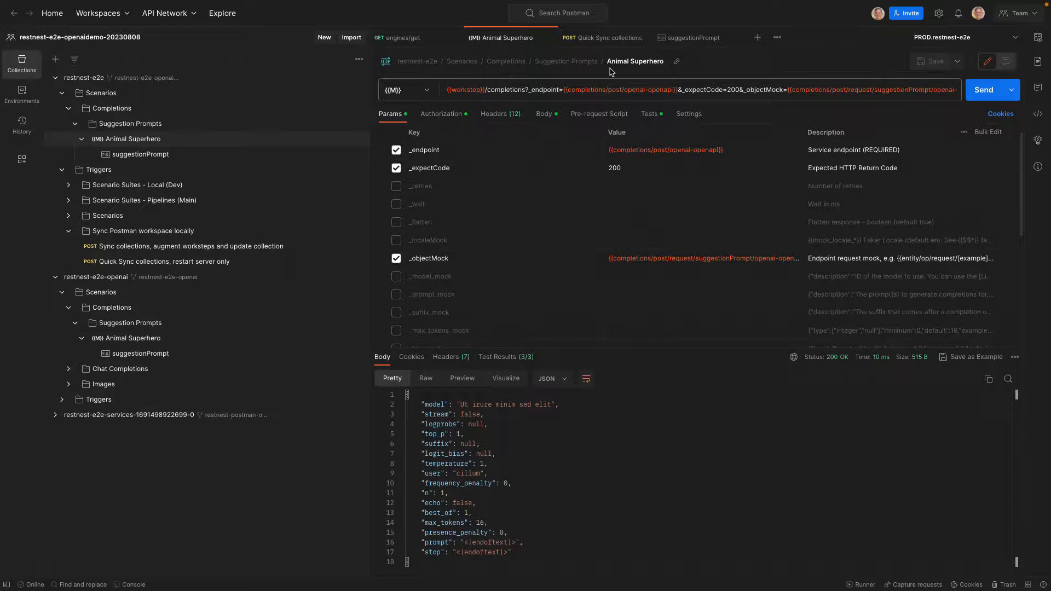
# Resend the Quick Sync collections request, and send restnest-e2e's Animal Superhero workstep again after checking the workstep_mode global
pyautogui.click(615, 39)
pyautogui.click(984, 91)
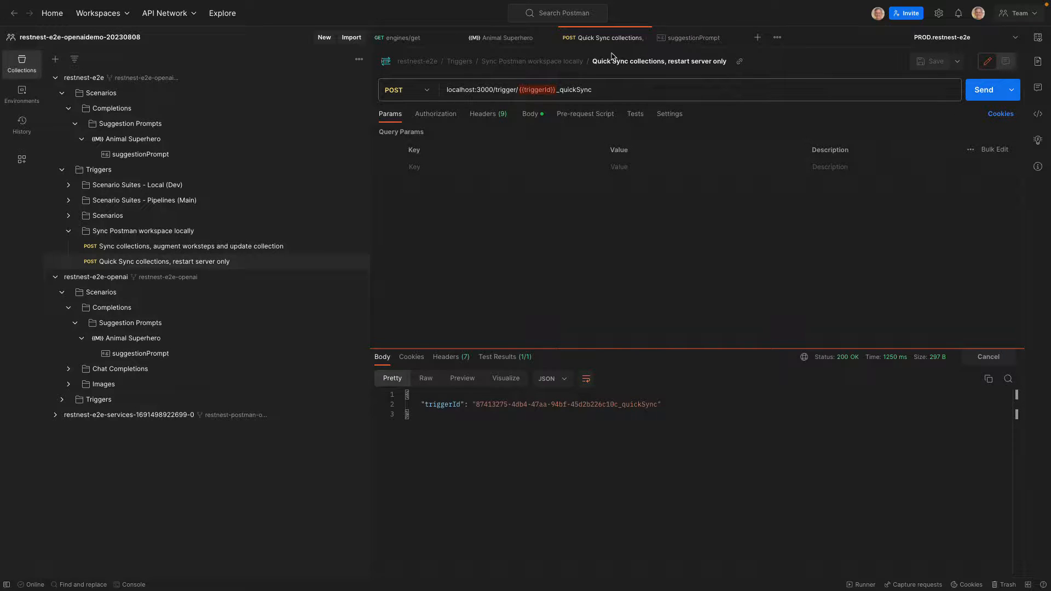
pyautogui.click(492, 39)
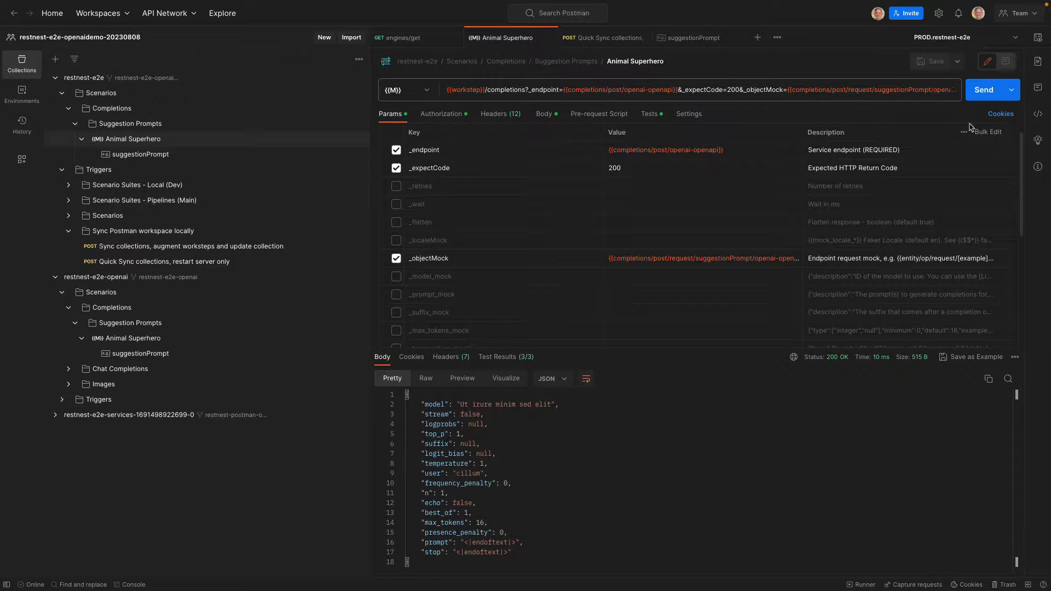
pyautogui.click(1038, 38)
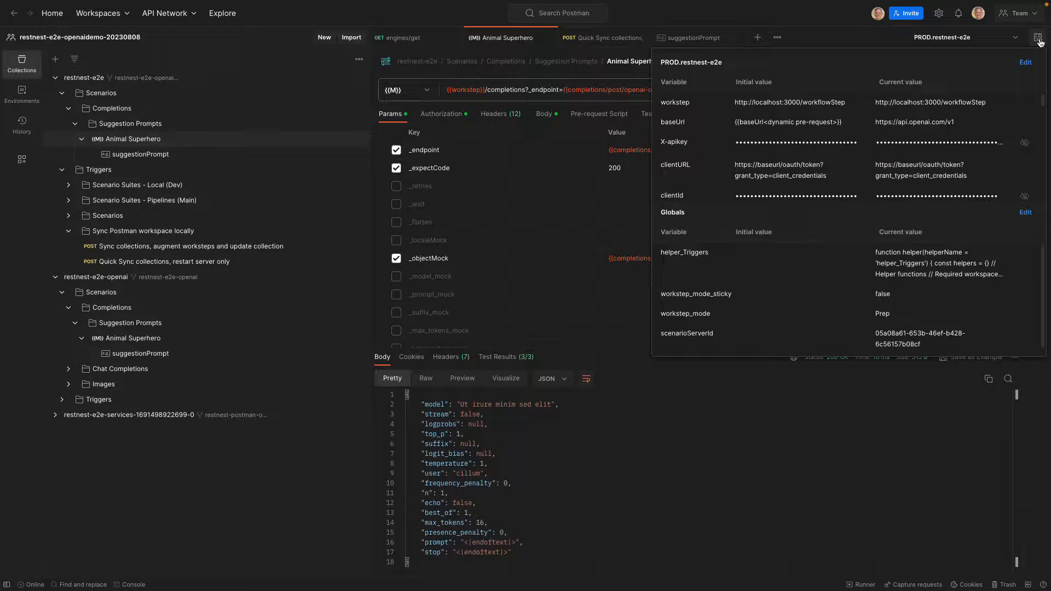
pyautogui.click(775, 13)
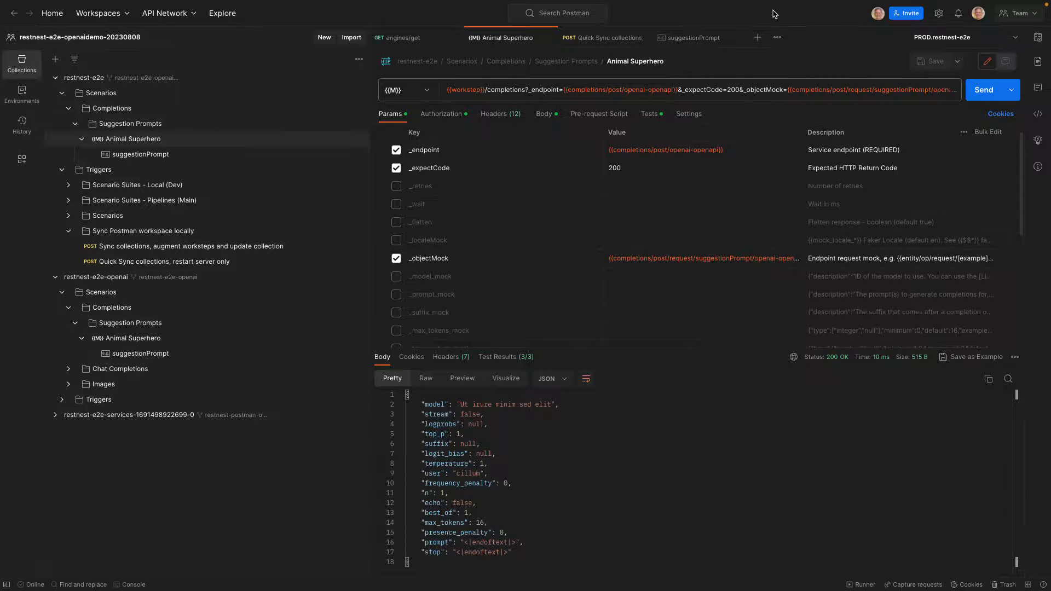
pyautogui.click(980, 98)
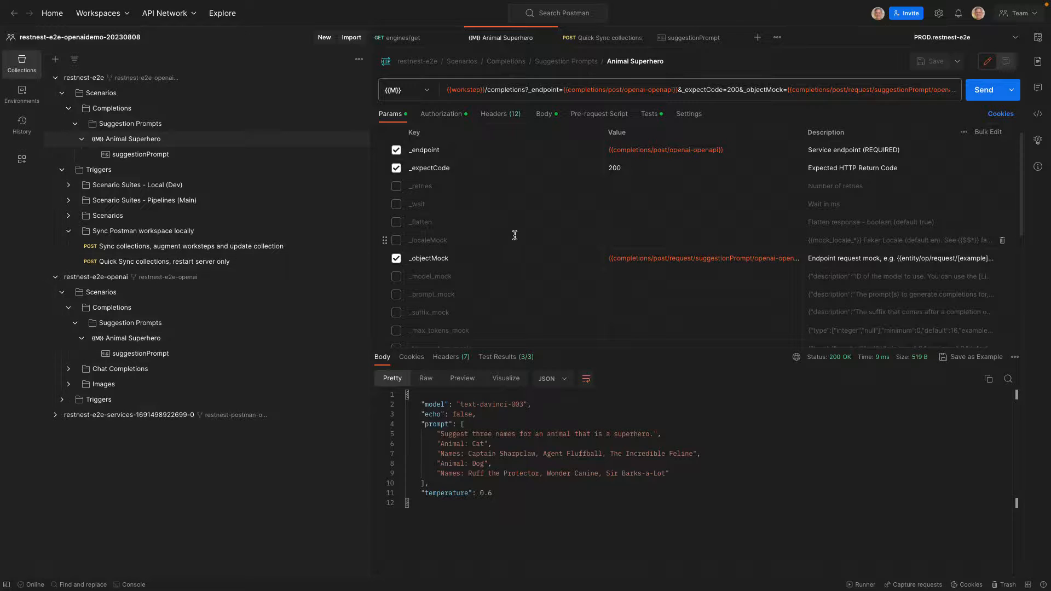
# Add restnest-e2e-openai's _capitalizedAnimal parameter with the value Kangaroo to restnest-e2e's Animal Superhero workstep, plus the pre-request script appending the animal to the prompt
pyautogui.scroll(-5, 513, 234)
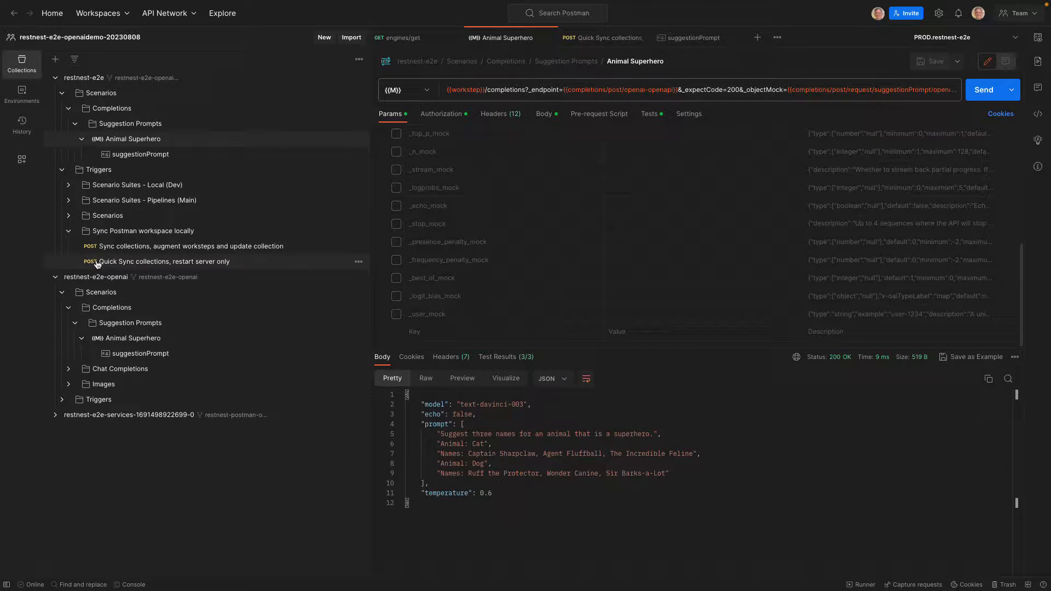
pyautogui.click(134, 342)
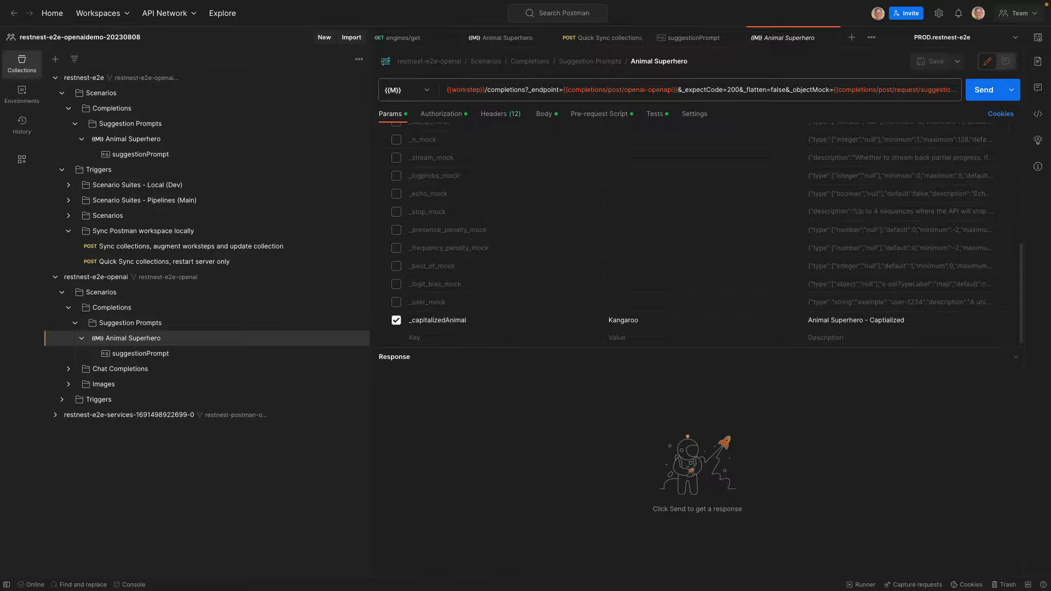
pyautogui.click(139, 139)
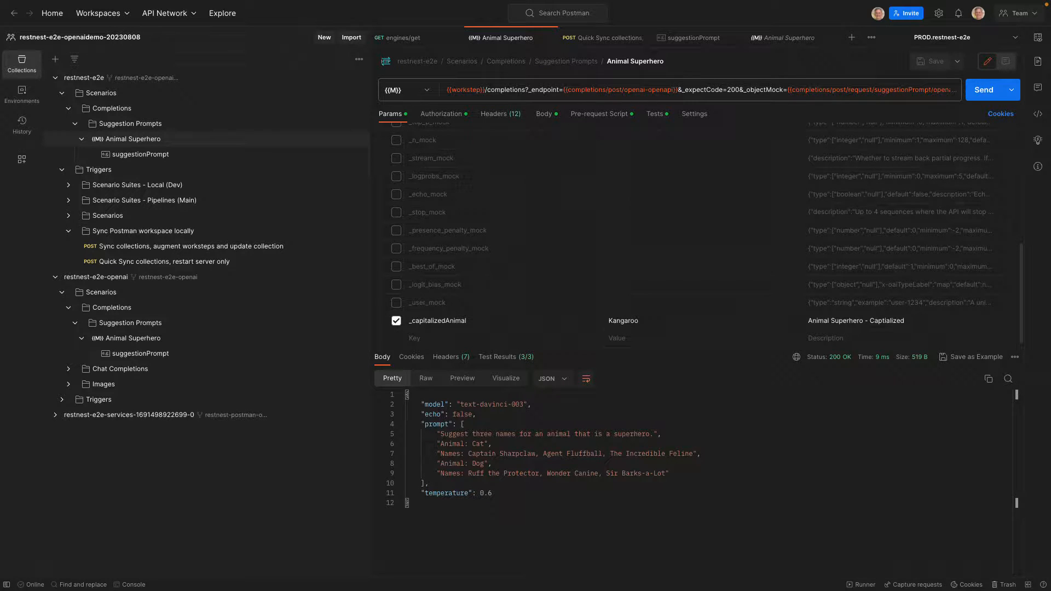
pyautogui.click(596, 118)
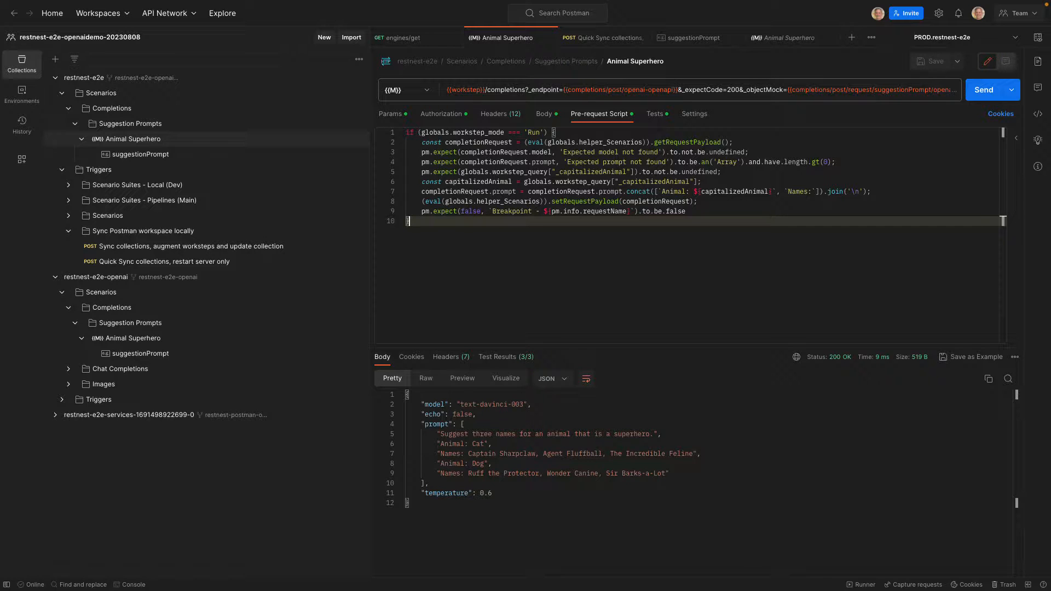
# Resend the Quick Sync collections, restart server only request to sync the edited Animal Superhero workstep
pyautogui.click(609, 40)
pyautogui.click(984, 90)
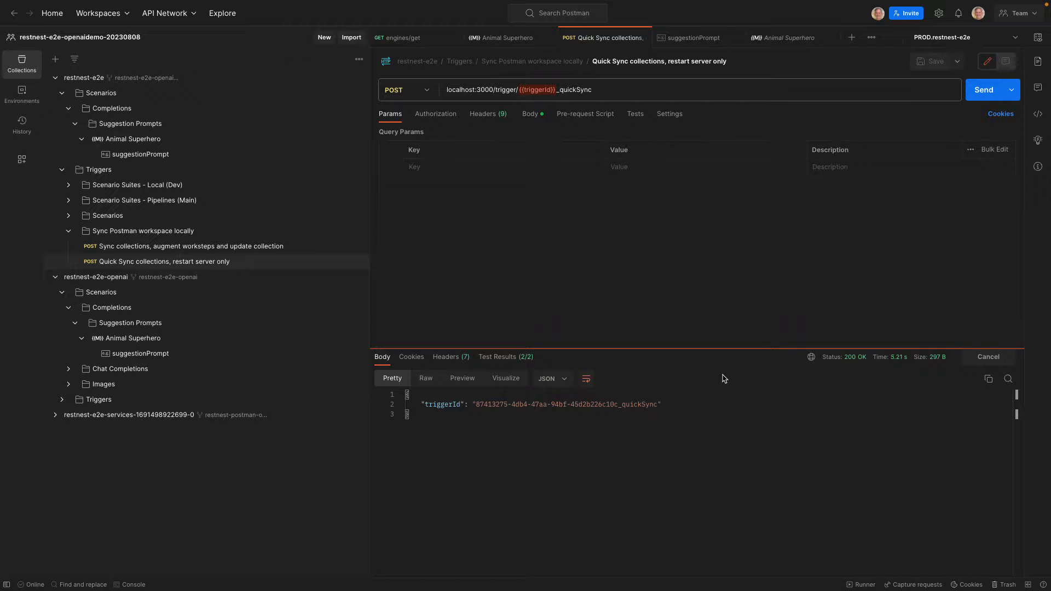
# Close every open tab except restnest-e2e's Animal Superhero workstep, and collapse the restnest-e2e-openai collection and restnest-e2e's Triggers folder
pyautogui.click(643, 38)
pyautogui.click(643, 38)
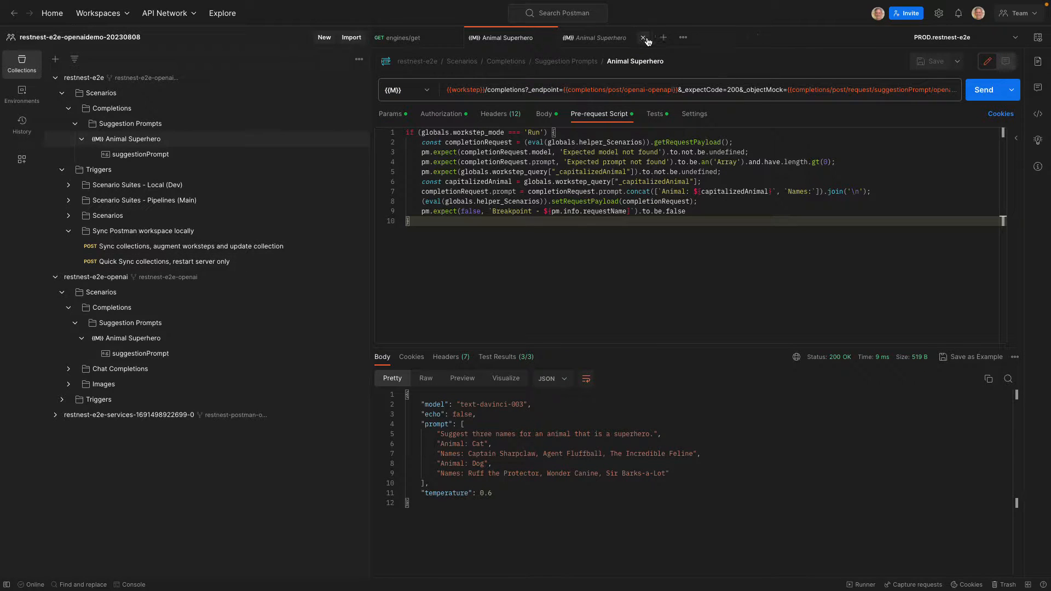
pyautogui.click(643, 38)
pyautogui.click(455, 38)
pyautogui.click(56, 276)
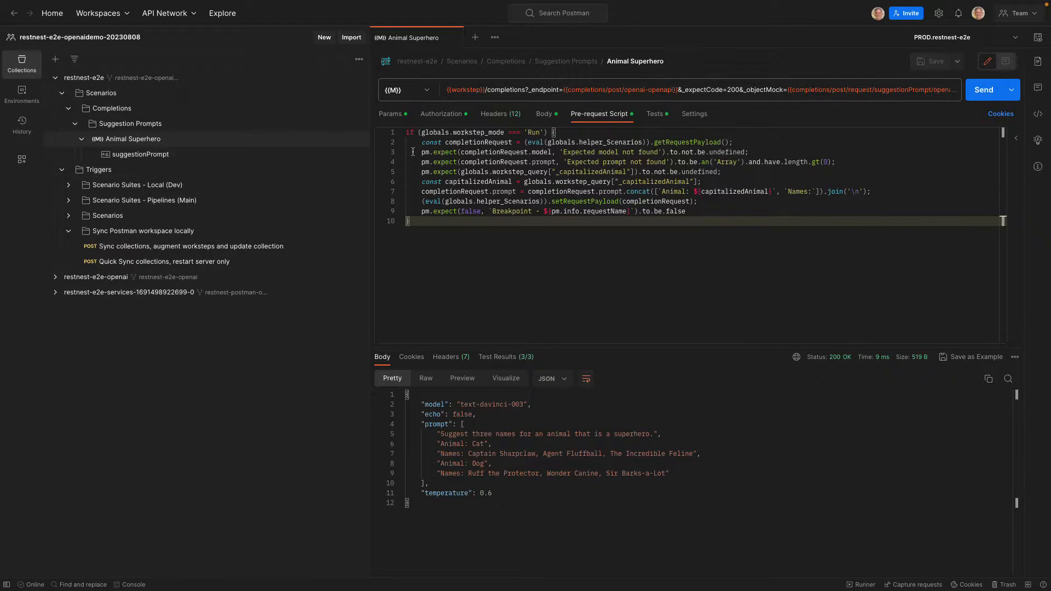
pyautogui.click(62, 170)
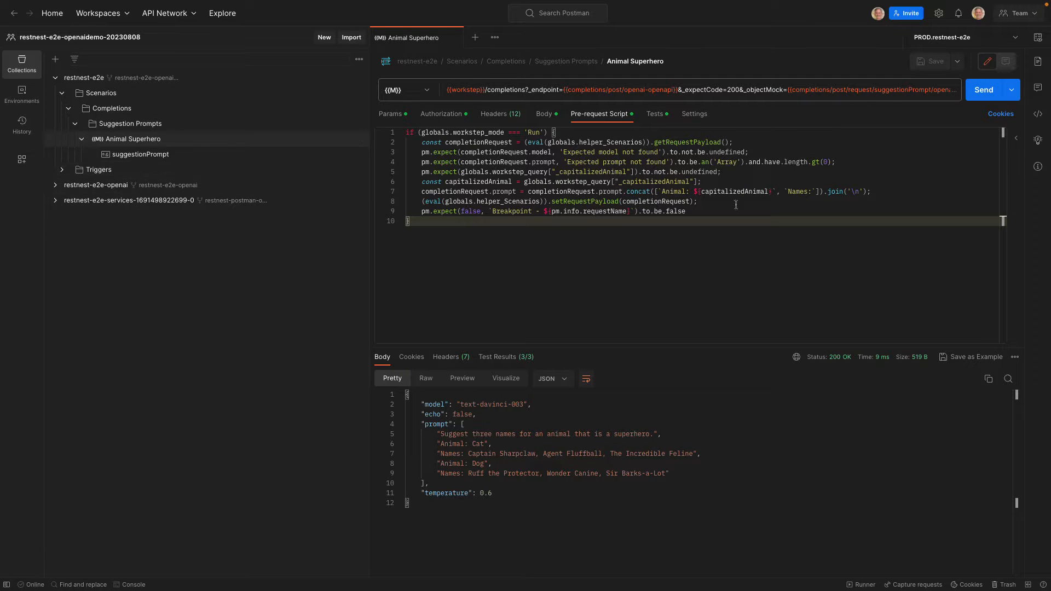
# Check the workstep_mode global, and send restnest-e2e's Animal Superhero workstep twice to run the completion and review its response
pyautogui.click(1036, 39)
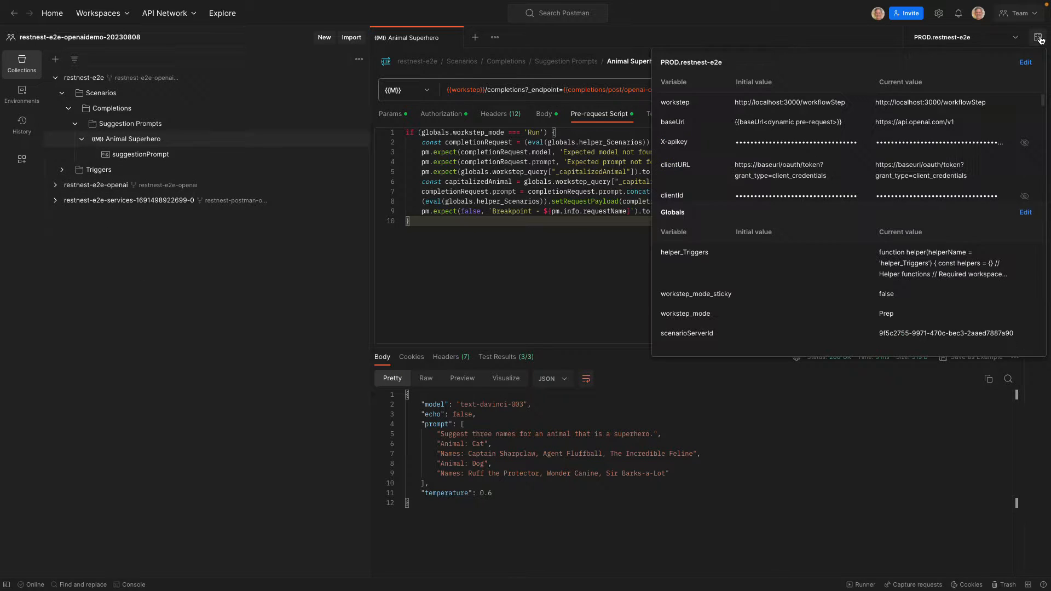
pyautogui.click(812, 16)
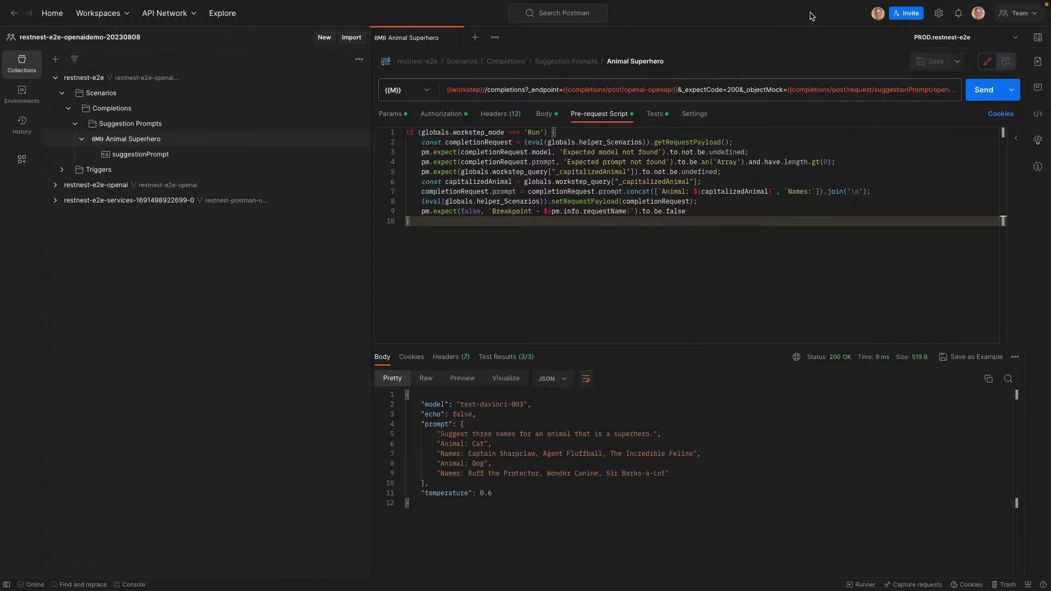
pyautogui.click(984, 92)
pyautogui.click(981, 97)
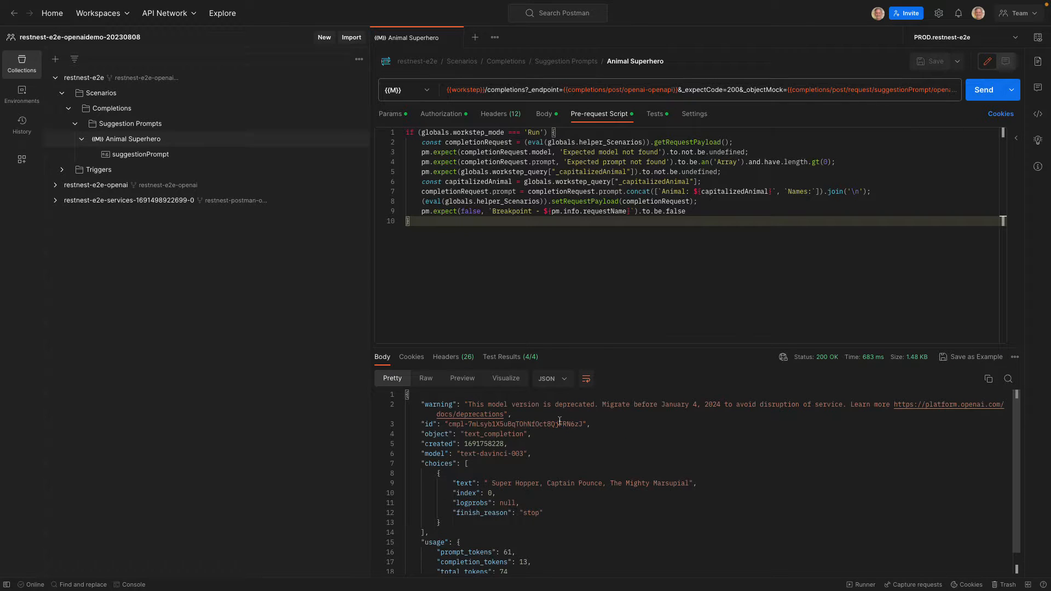
pyautogui.scroll(-2, 535, 505)
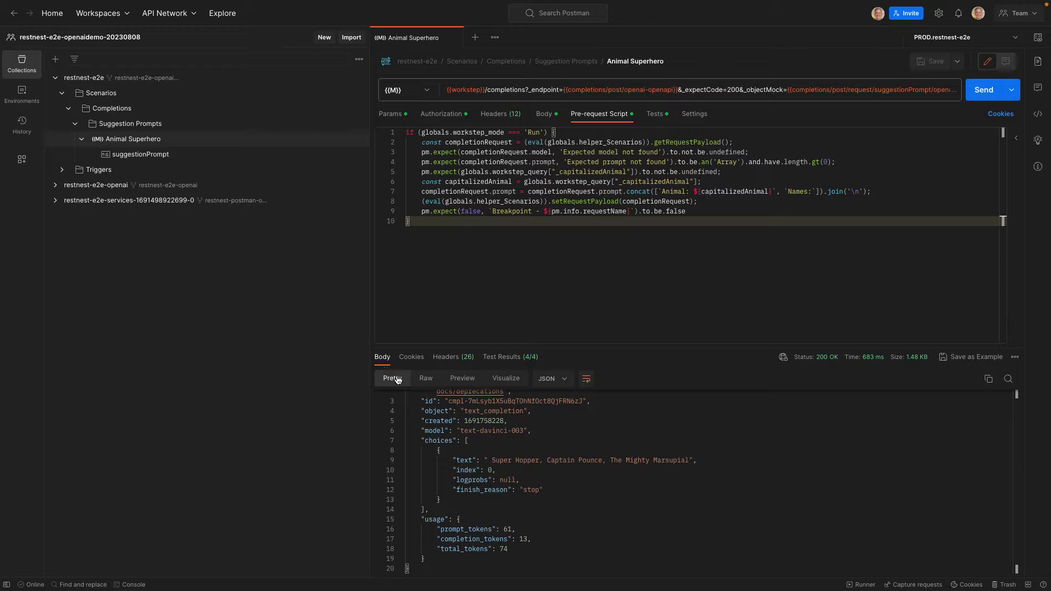
pyautogui.click(133, 585)
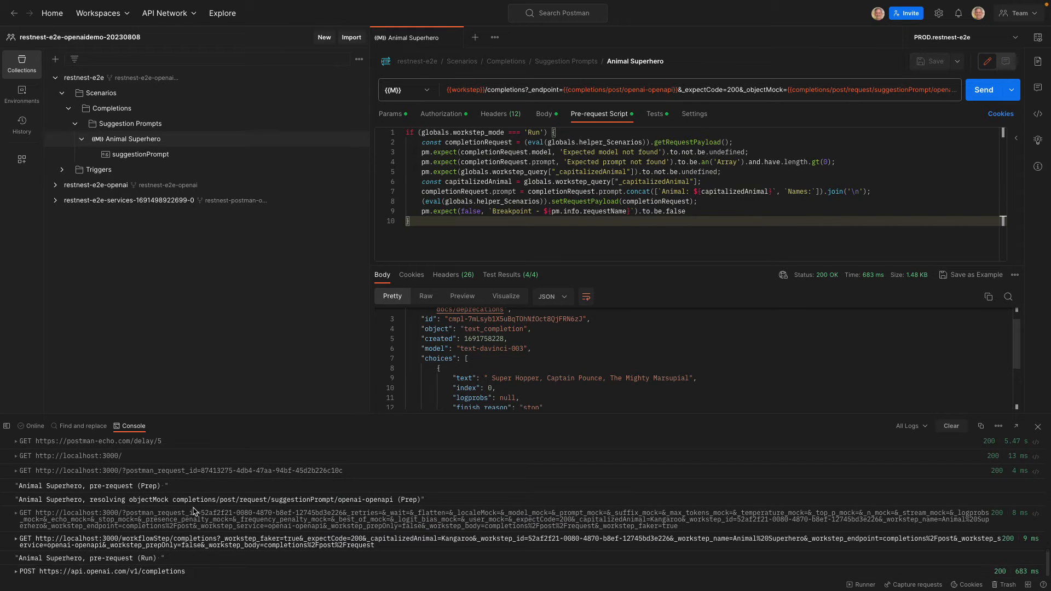
pyautogui.click(18, 572)
pyautogui.scroll(-5, 186, 513)
pyautogui.scroll(3, 186, 514)
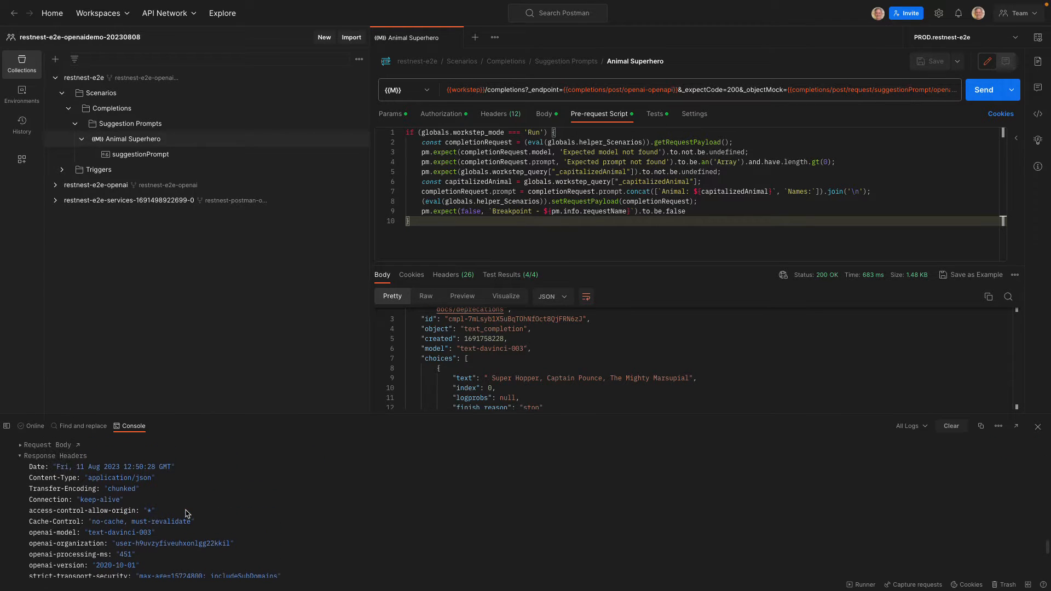
pyautogui.click(20, 457)
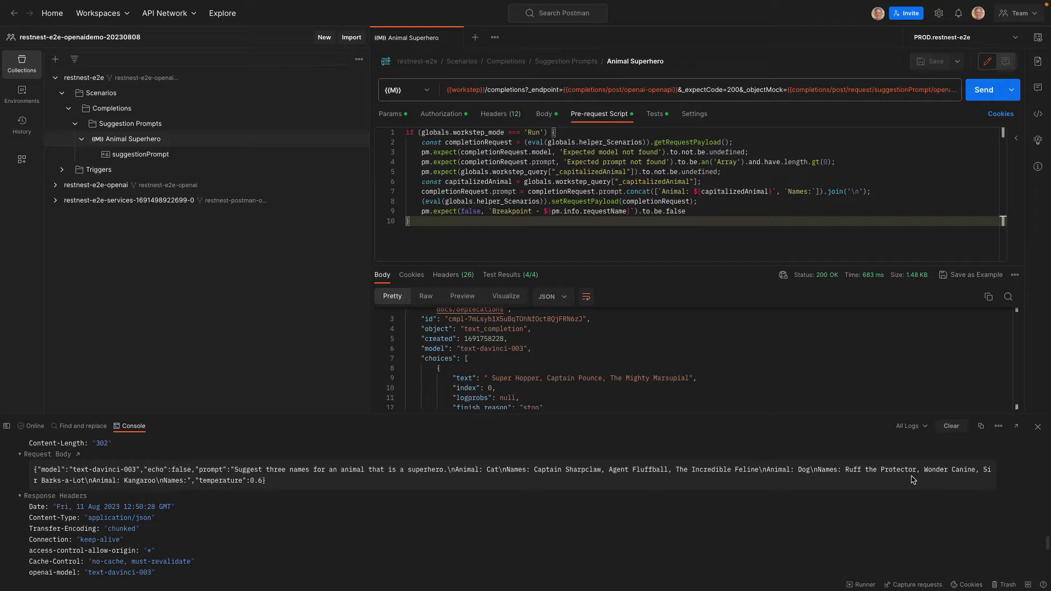
pyautogui.click(136, 156)
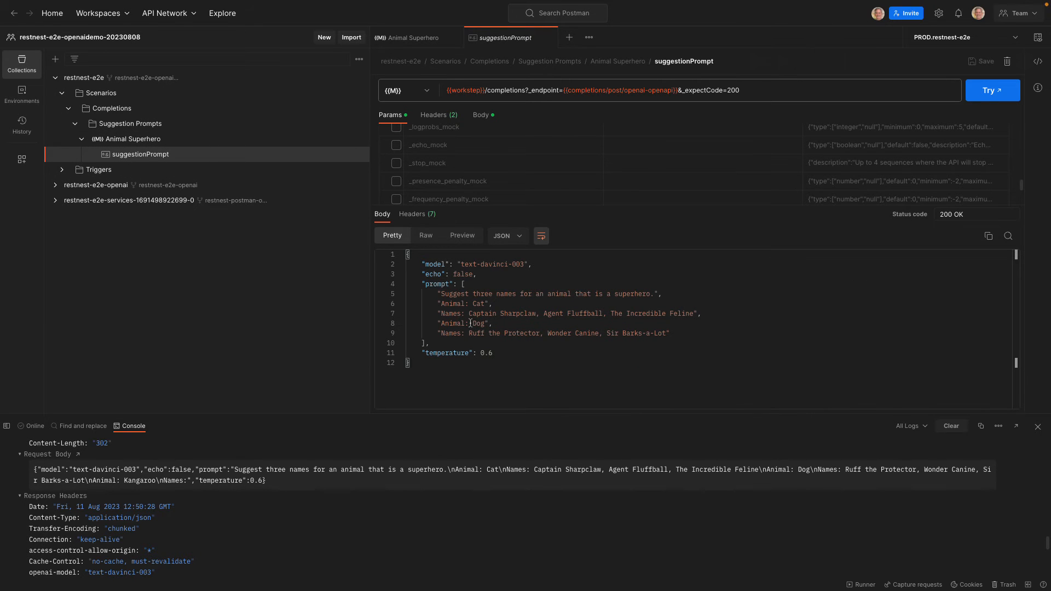